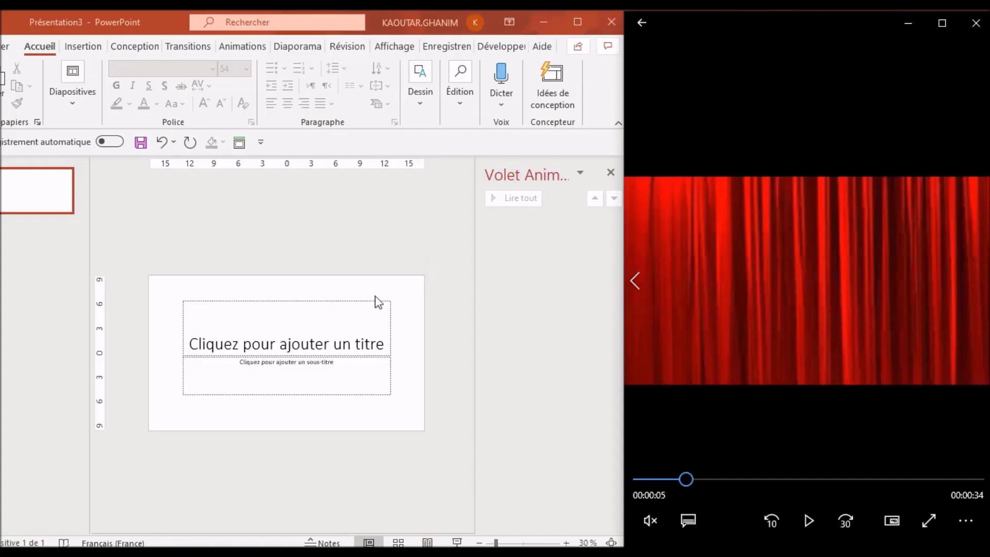
Delete the title and subtitle placeholders from slide 1, leaving it blank and selected.
click(366, 303)
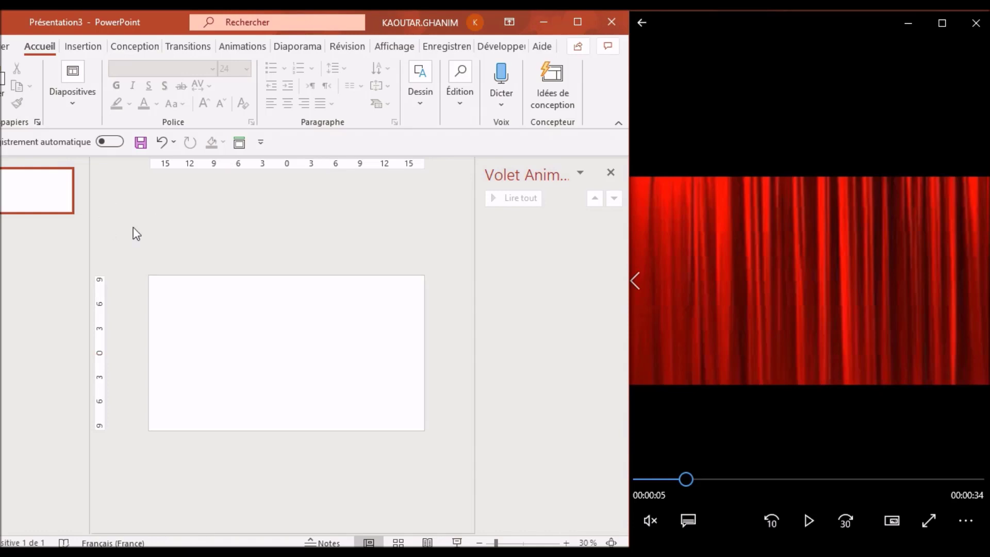
click(40, 203)
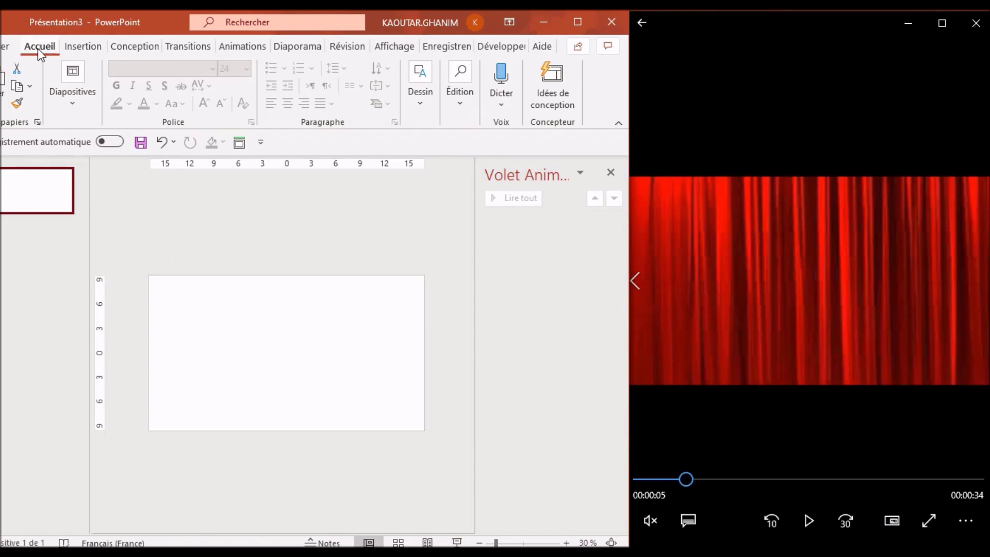
Insert a new slide 2, delete its title and content placeholders, and return to slide 1.
click(76, 78)
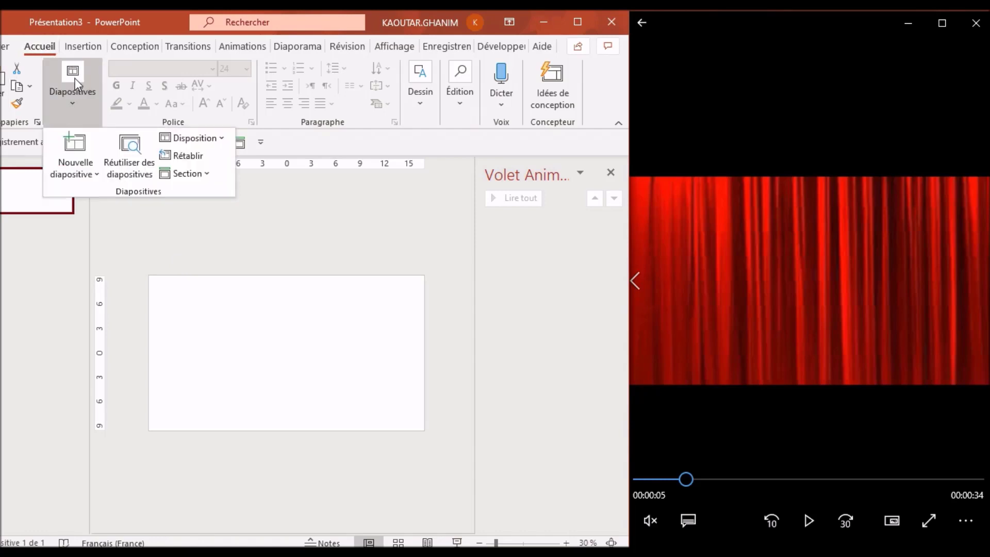
click(75, 147)
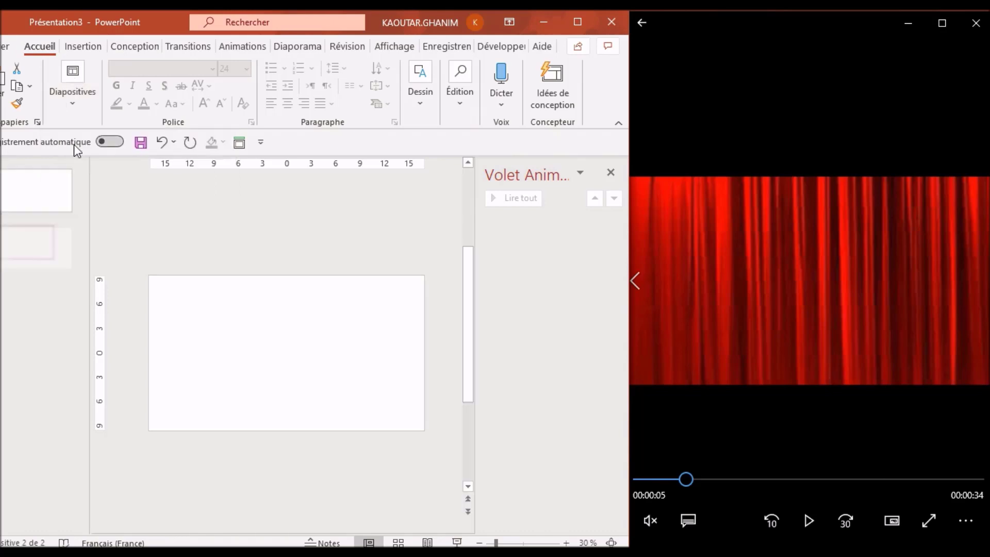
click(197, 299)
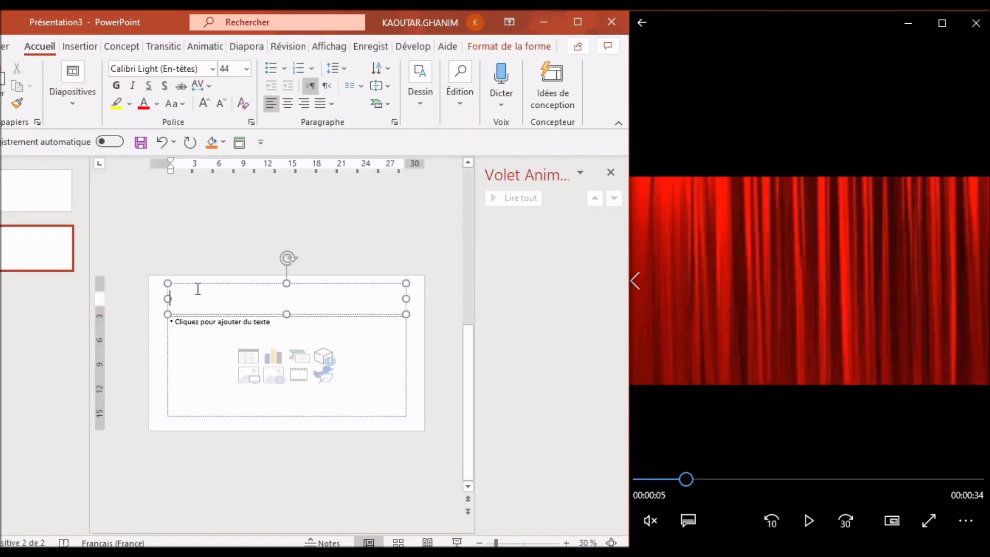
click(194, 285)
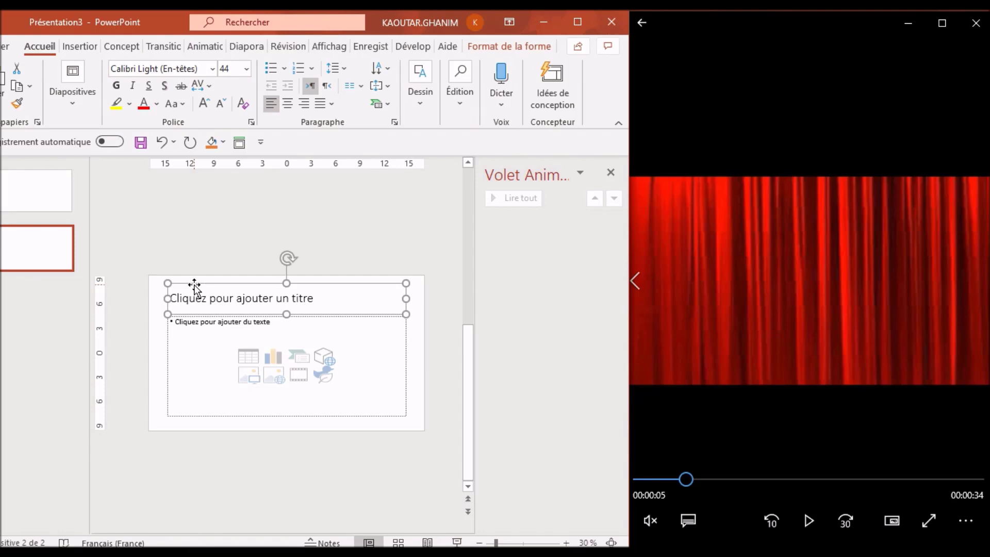
key(Delete)
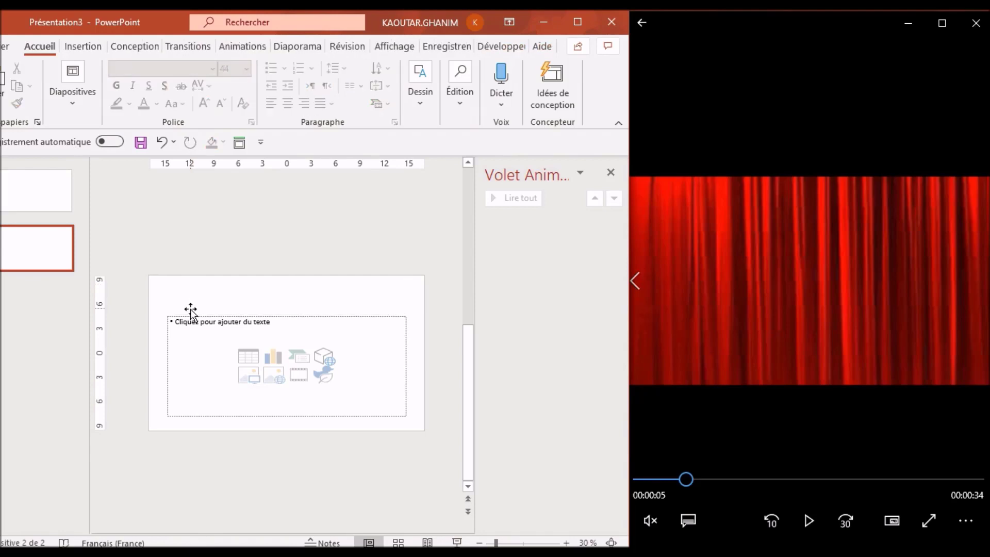
click(189, 321)
key(Escape)
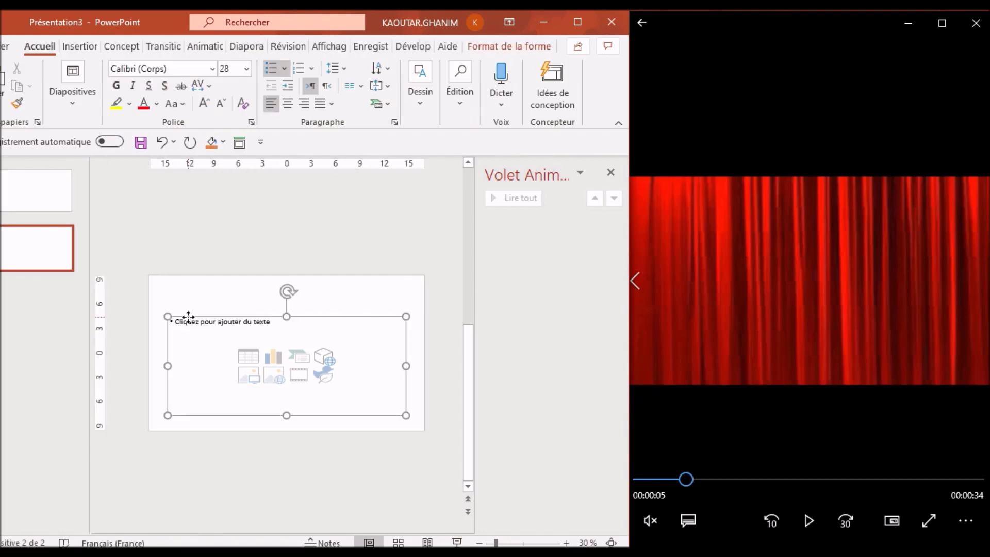
key(Delete)
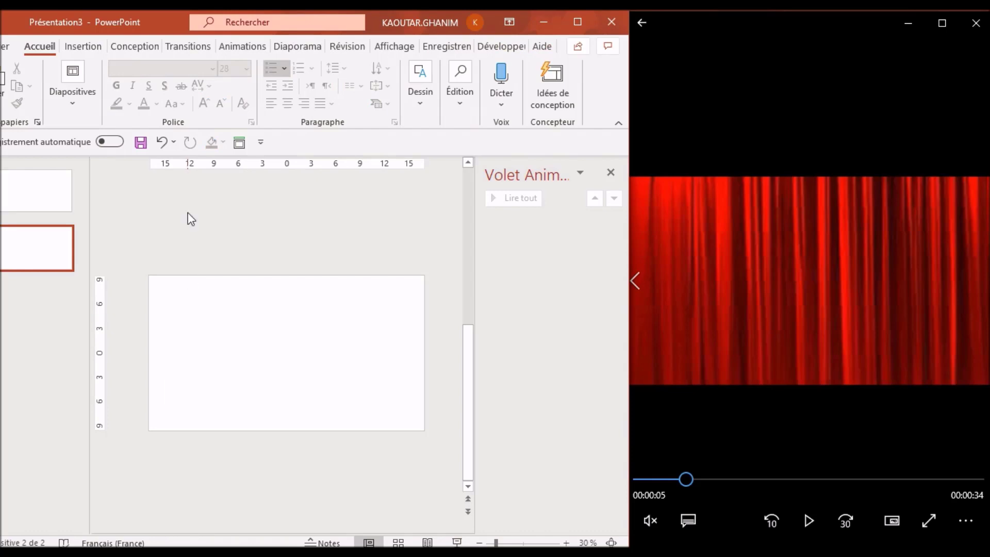
click(61, 201)
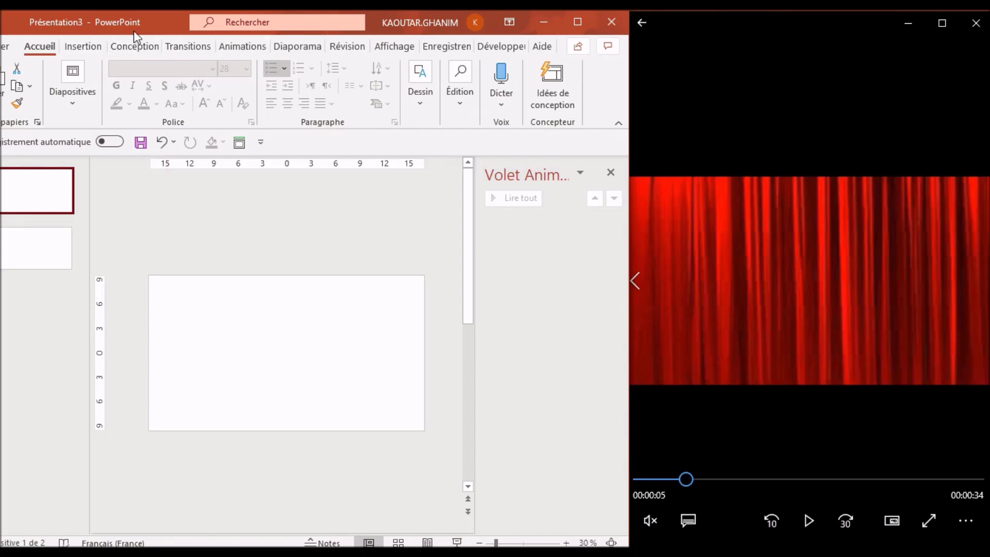
Open the Format Background pane from the Design tab and close the Animation pane.
click(130, 47)
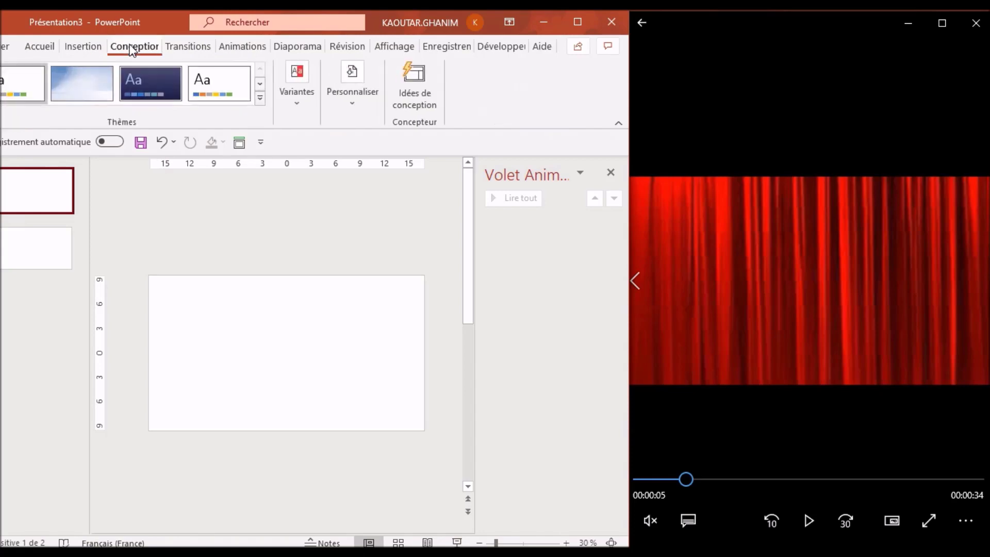
click(369, 110)
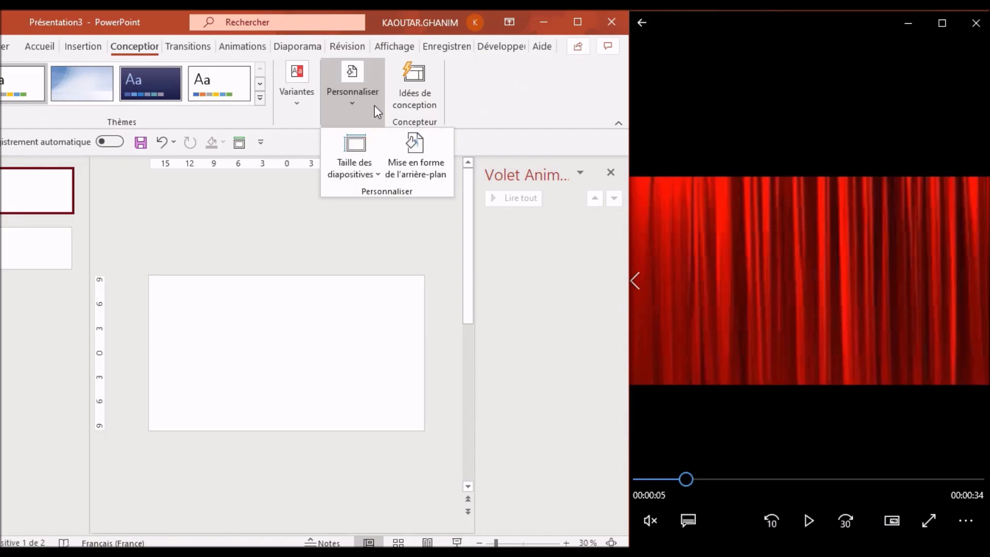
click(415, 157)
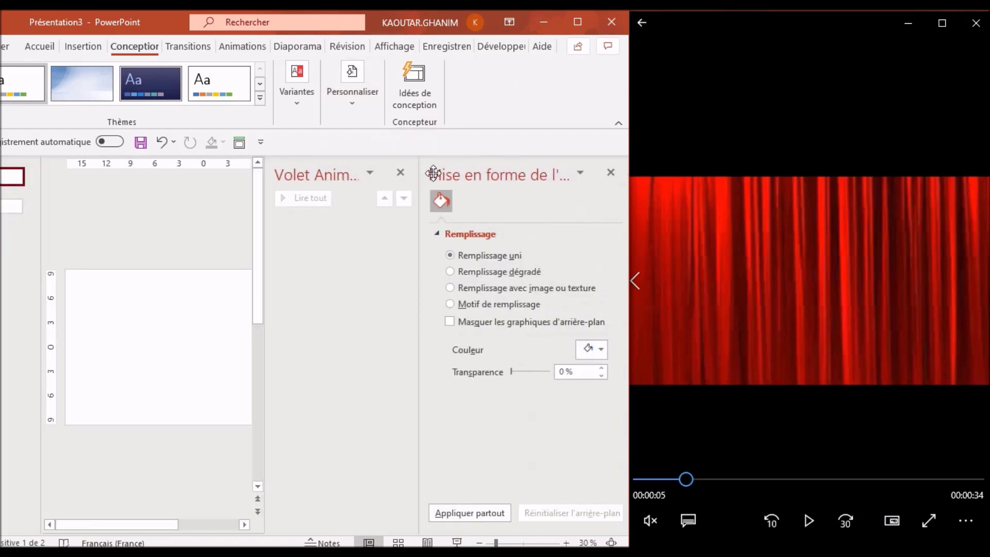
click(400, 172)
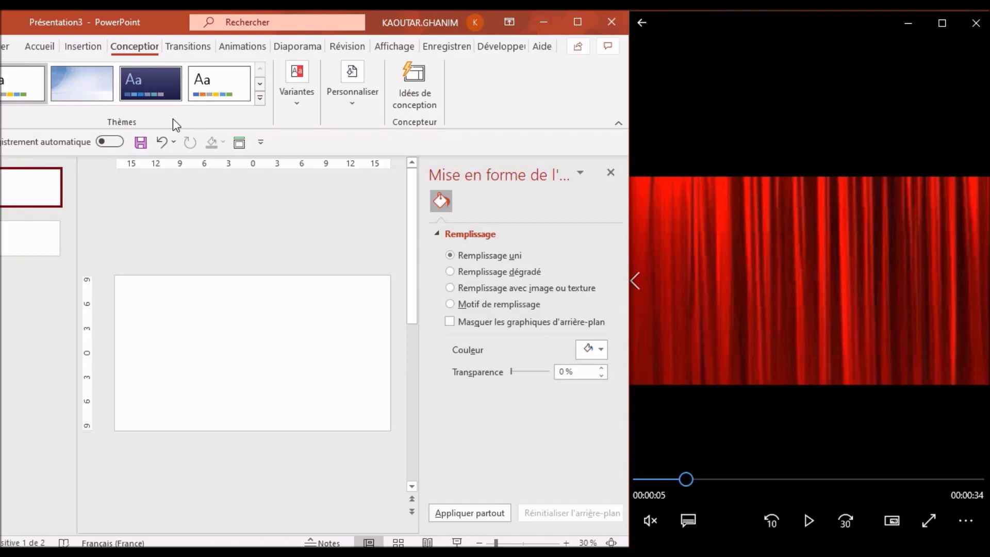
click(299, 102)
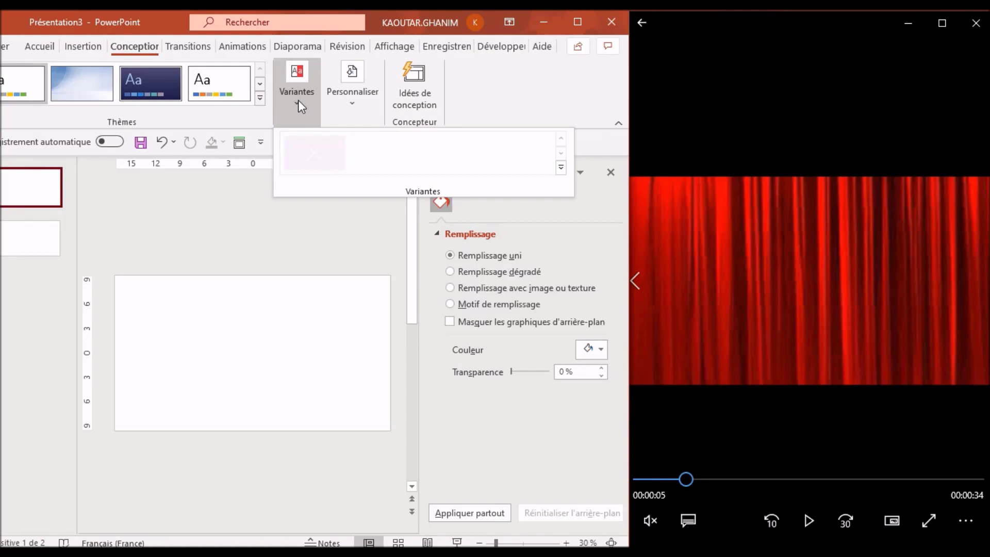
click(363, 106)
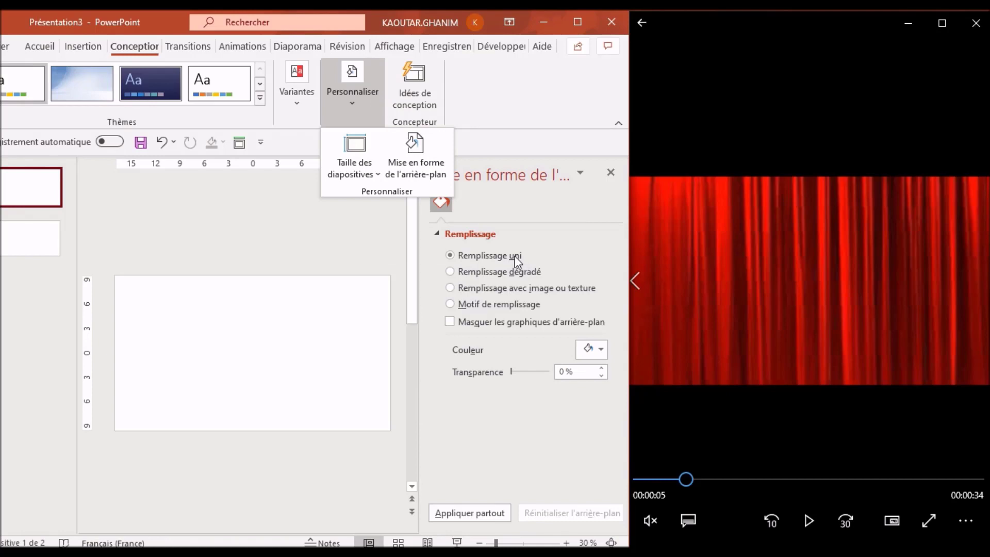
Fill slide 1's background with the Rideau 1.jpg red curtain picture, then select slide 2.
click(512, 292)
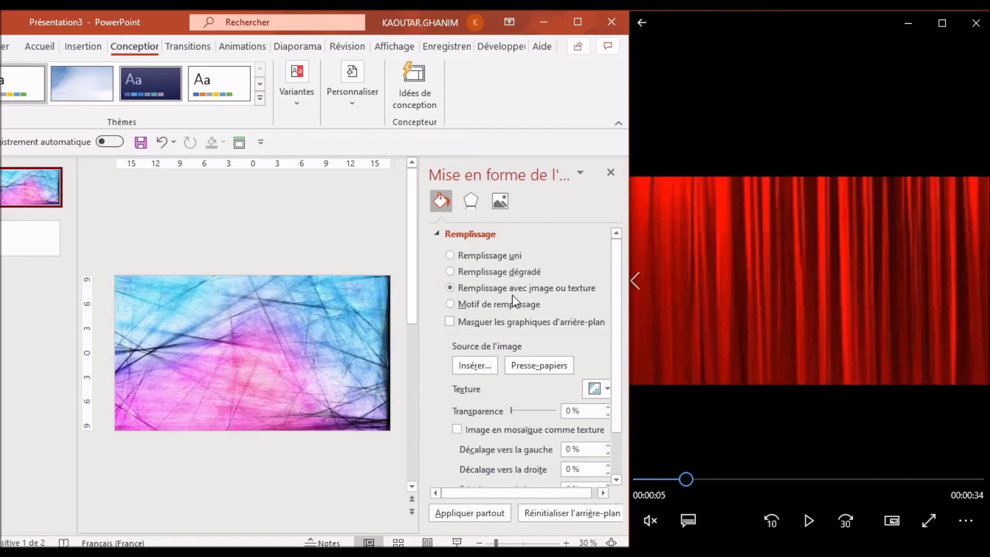
click(475, 366)
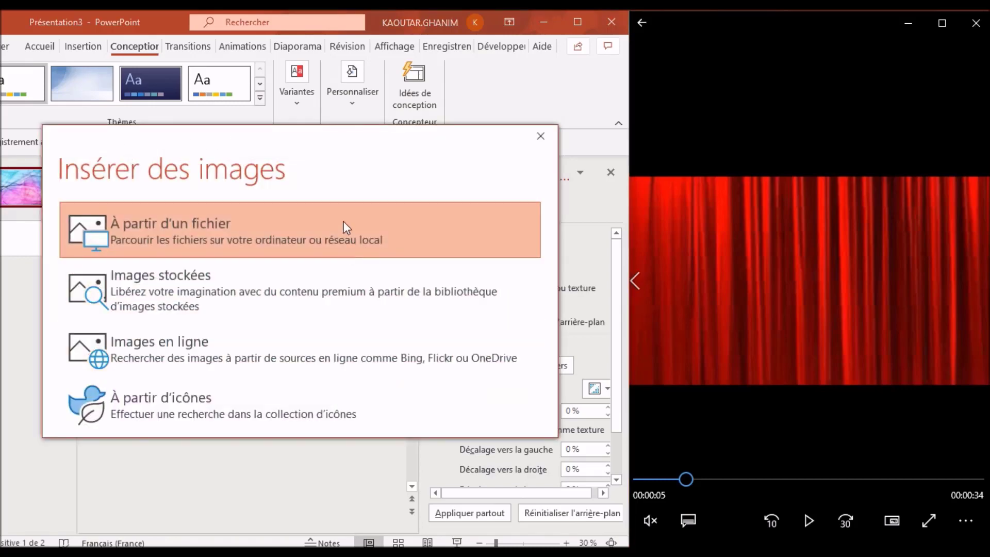
click(343, 222)
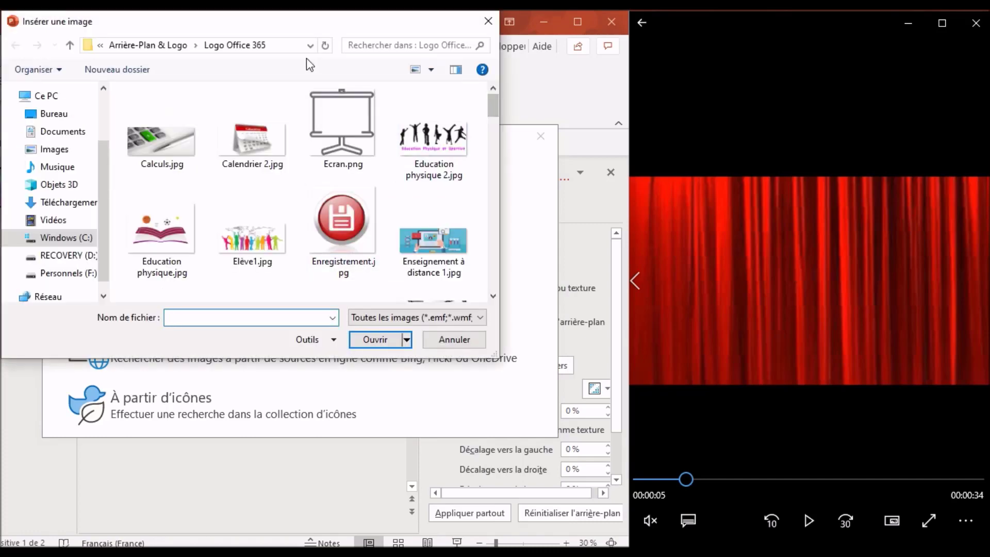
click(133, 47)
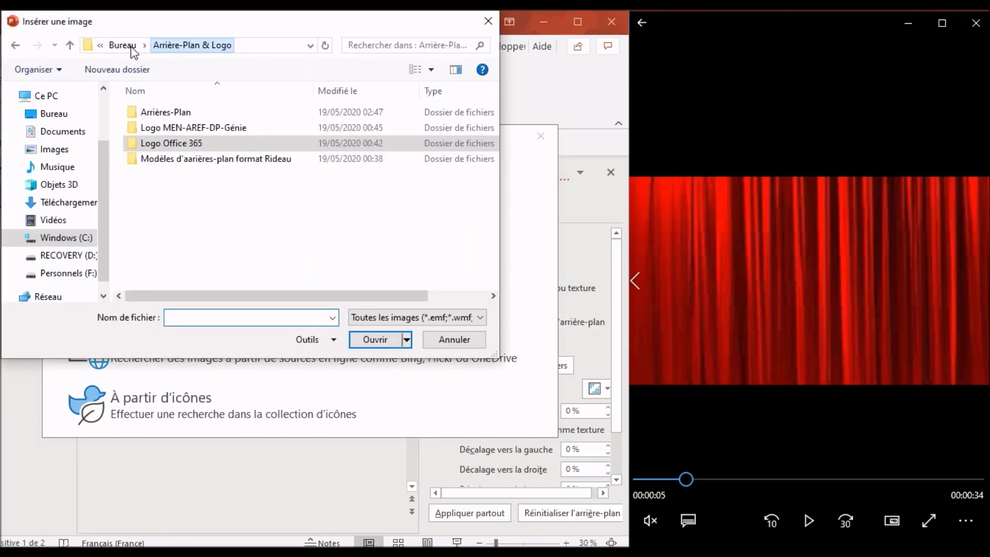
click(164, 162)
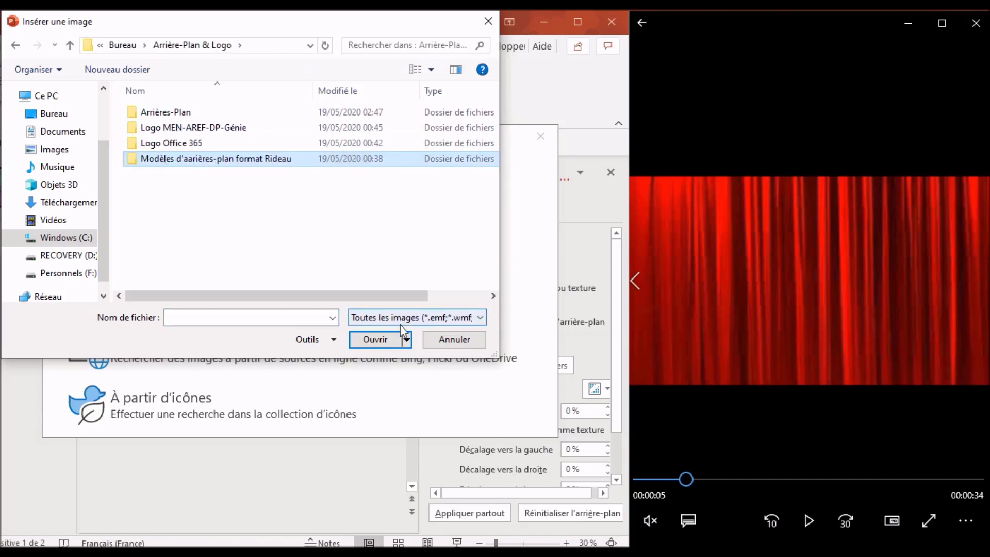
click(381, 342)
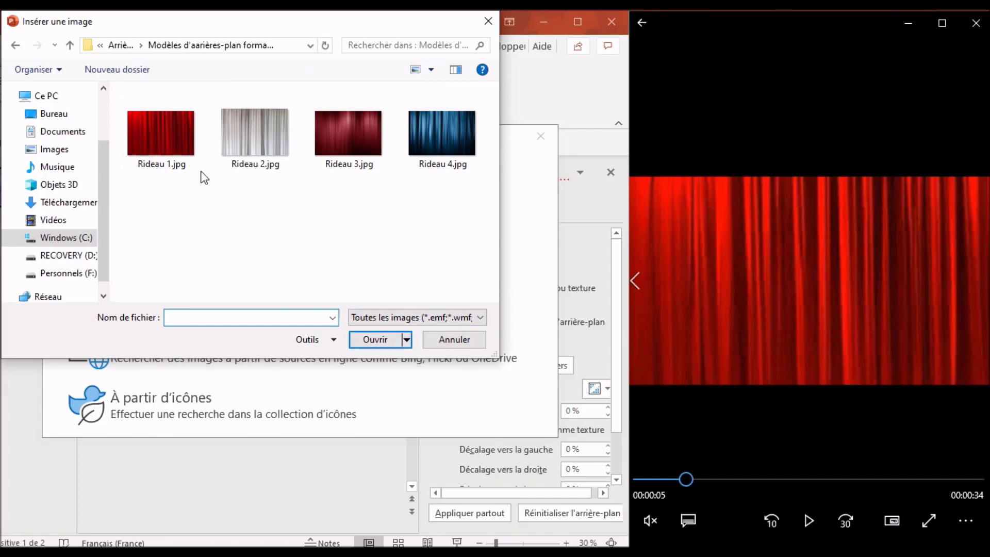
click(148, 142)
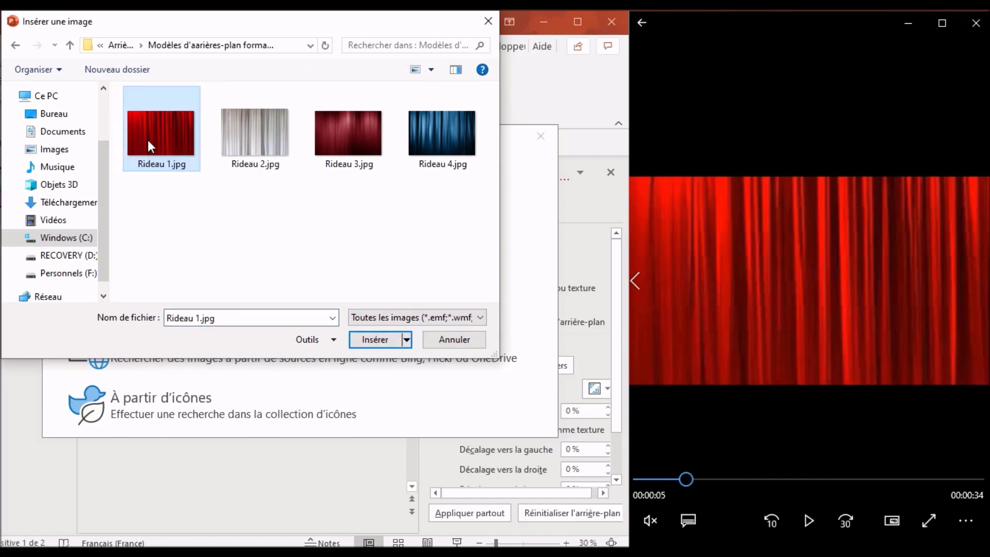
click(380, 341)
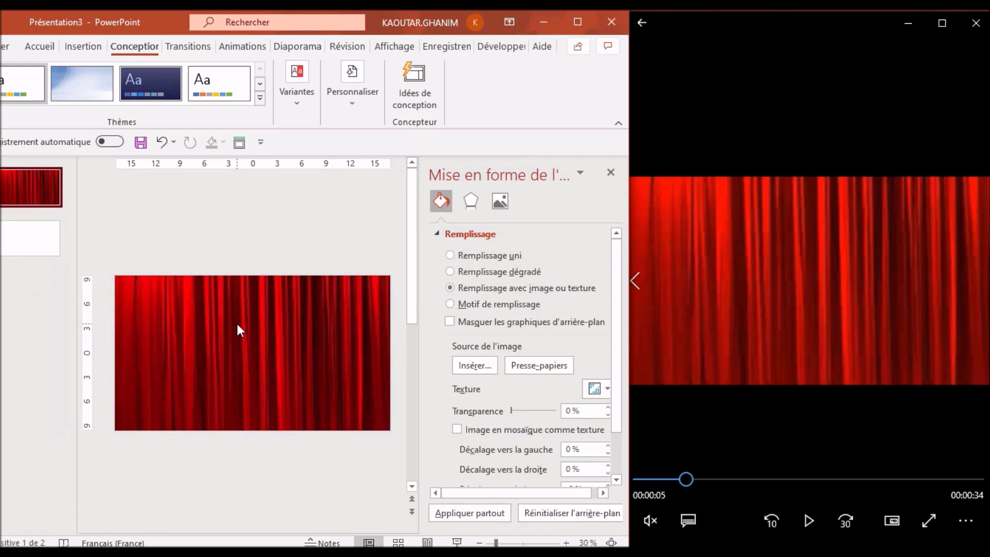
click(48, 241)
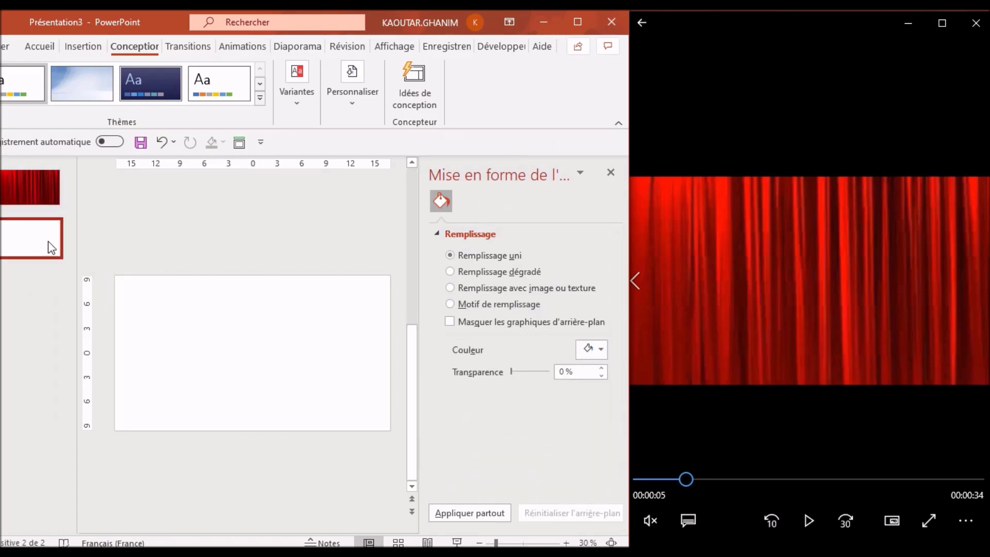
Close the background pane and insert Cadre.png from the Arrières-Plan folder onto slide 2.
click(612, 172)
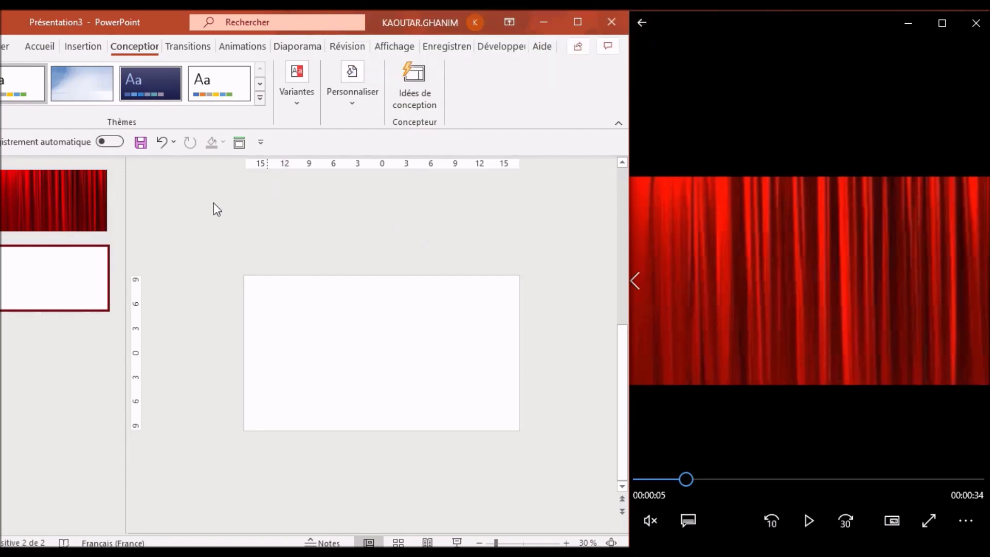
click(82, 48)
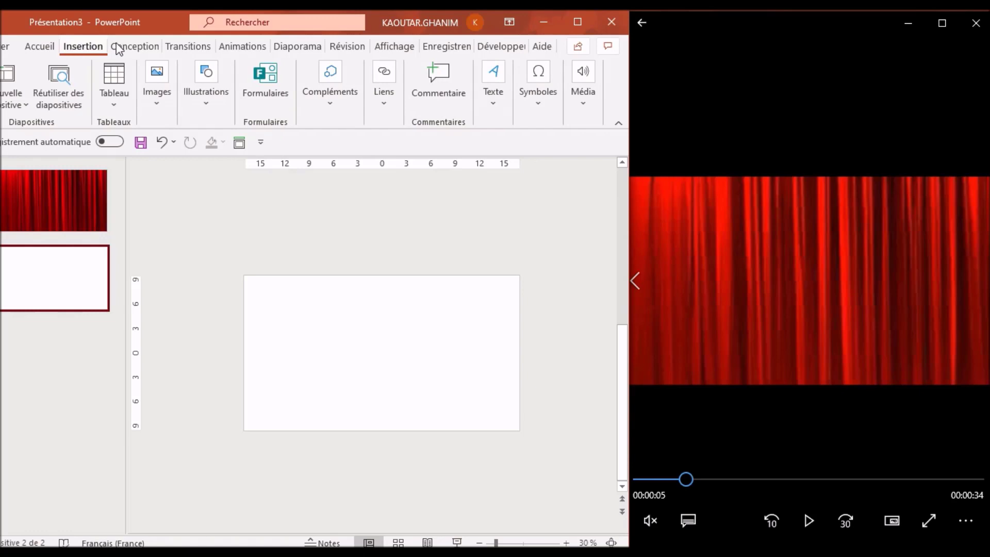
click(162, 98)
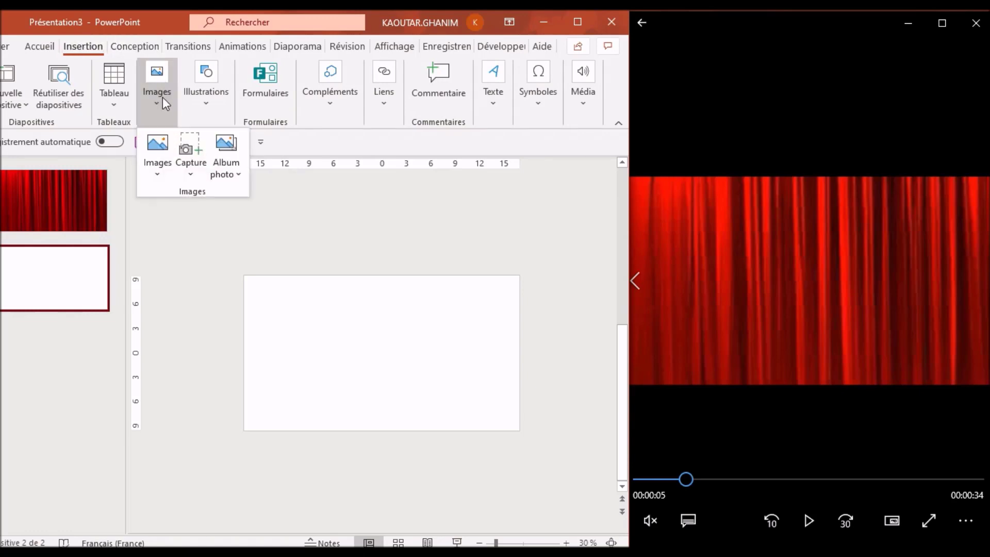
click(166, 165)
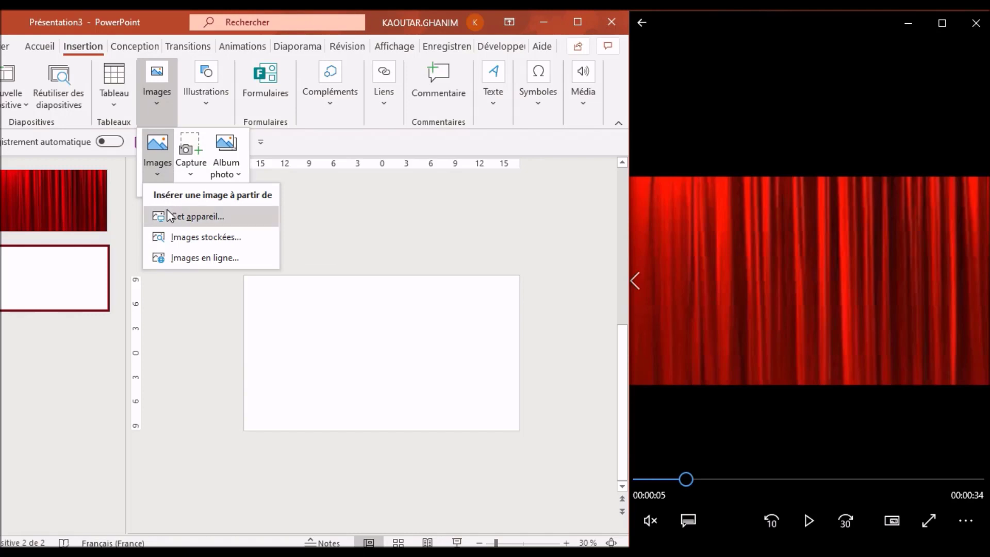
click(198, 216)
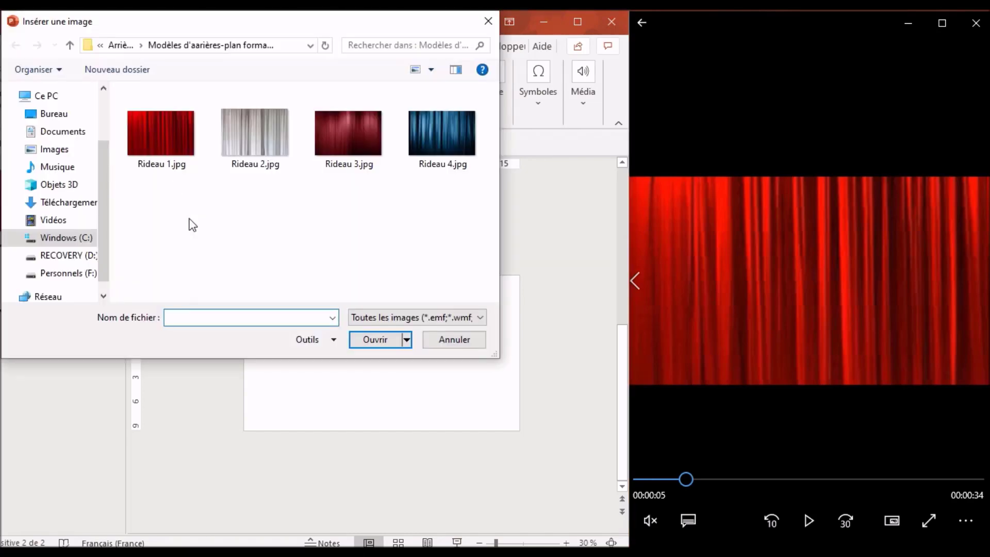
click(122, 45)
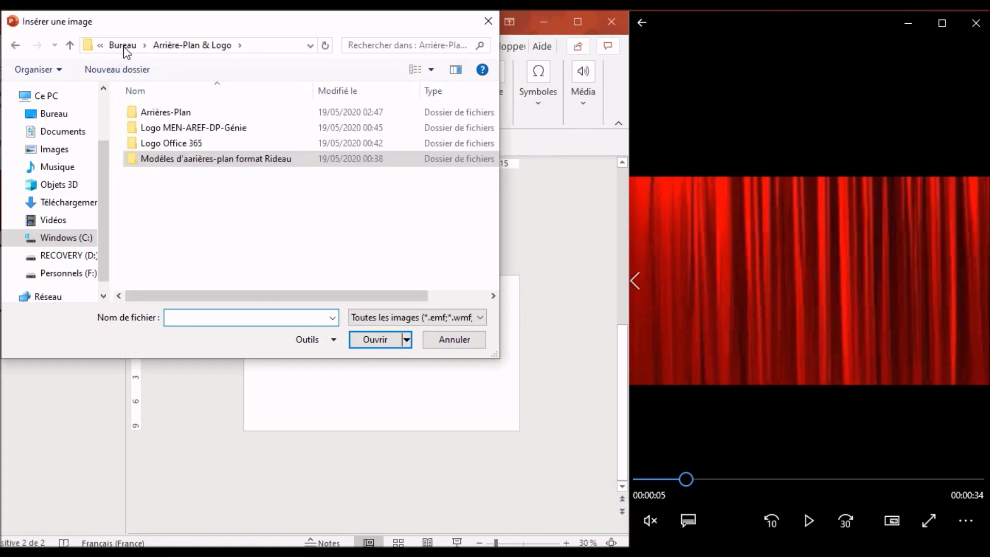
click(180, 119)
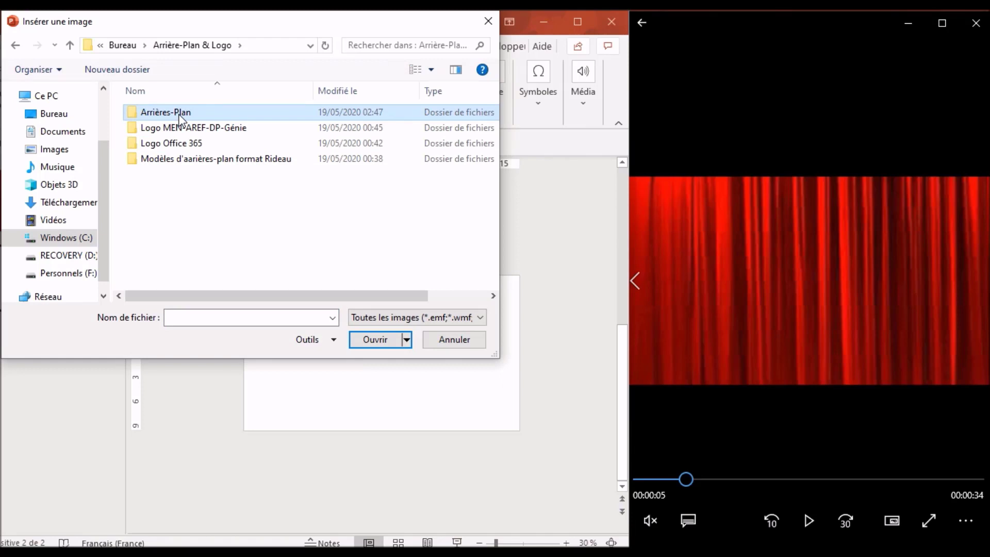
double_click(180, 119)
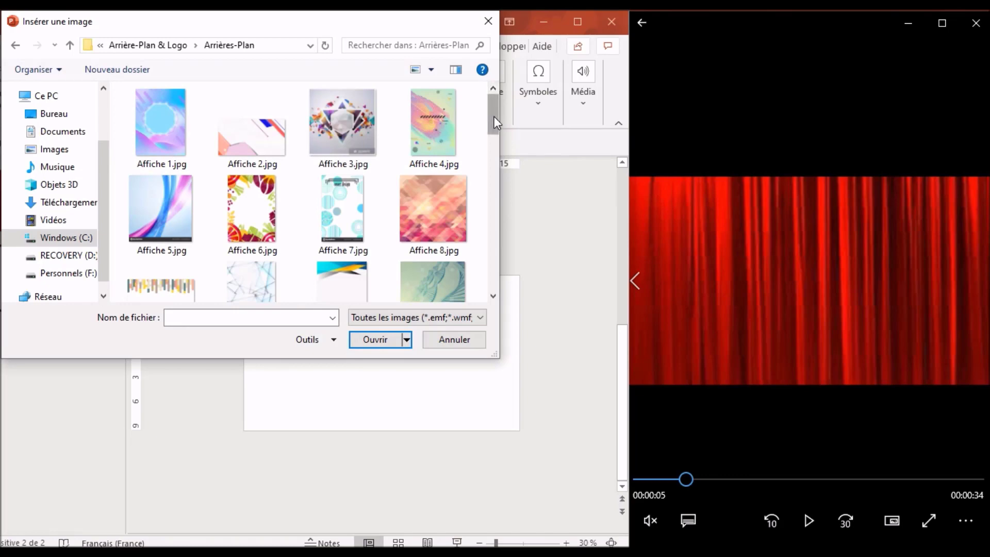
drag(494, 117, 506, 247)
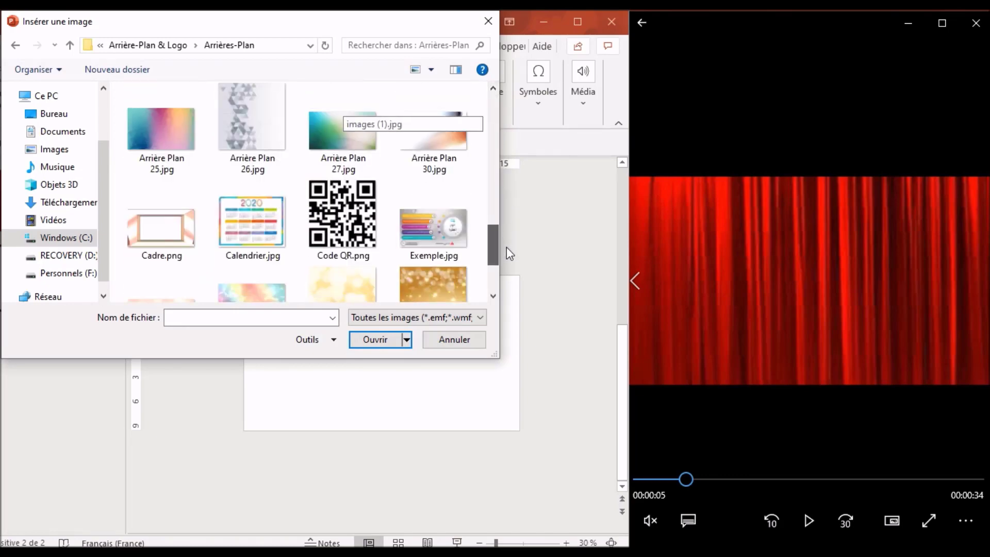
click(137, 220)
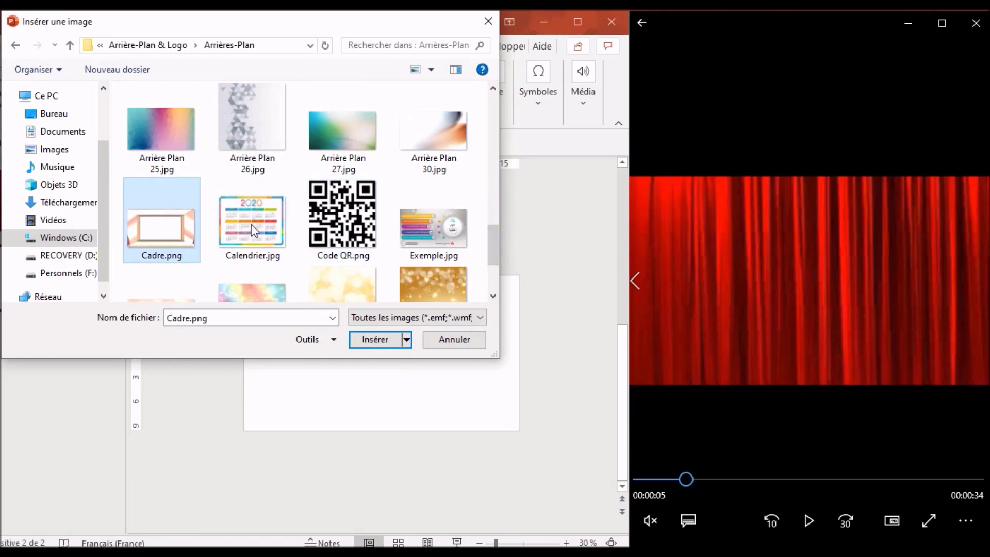
click(375, 338)
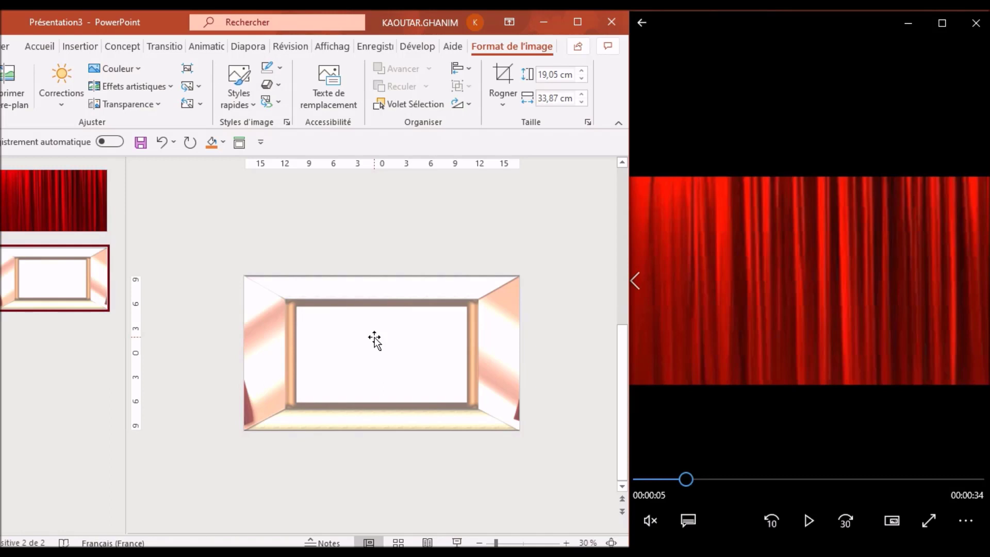
click(375, 340)
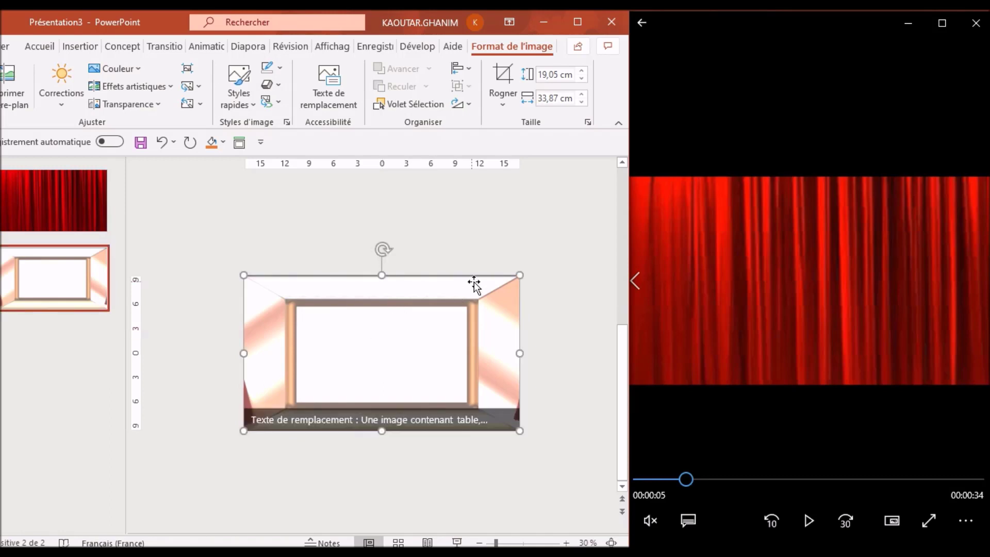
drag(520, 276, 424, 319)
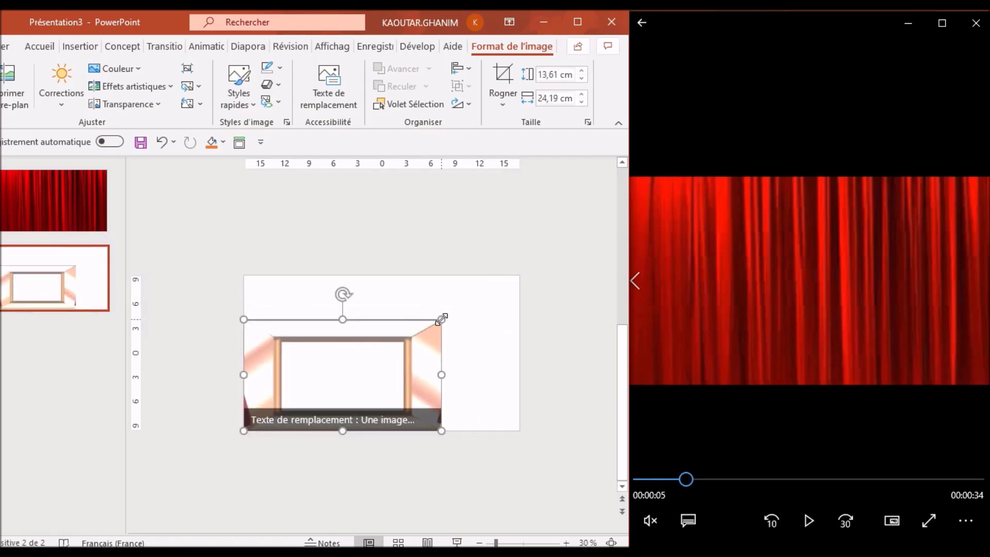
drag(441, 319, 519, 283)
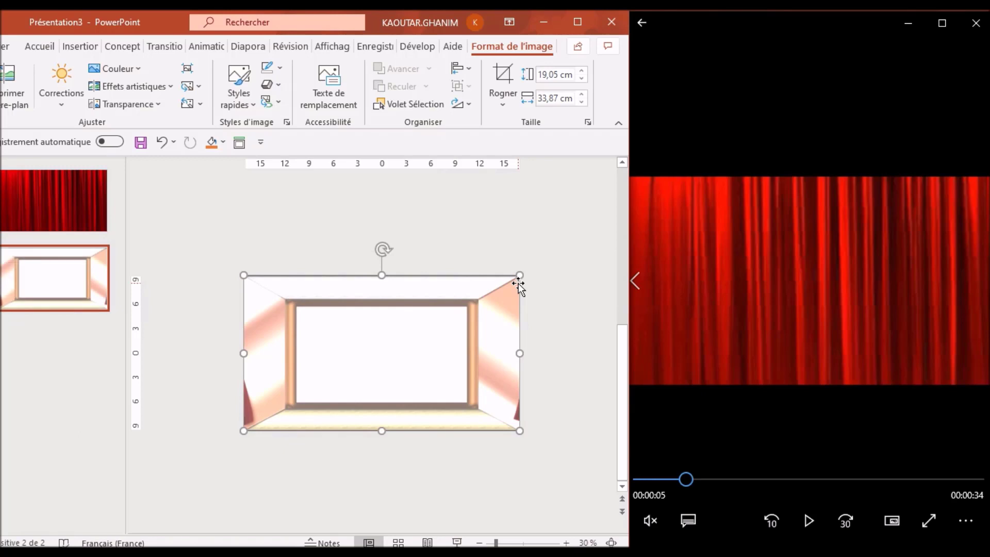
click(503, 226)
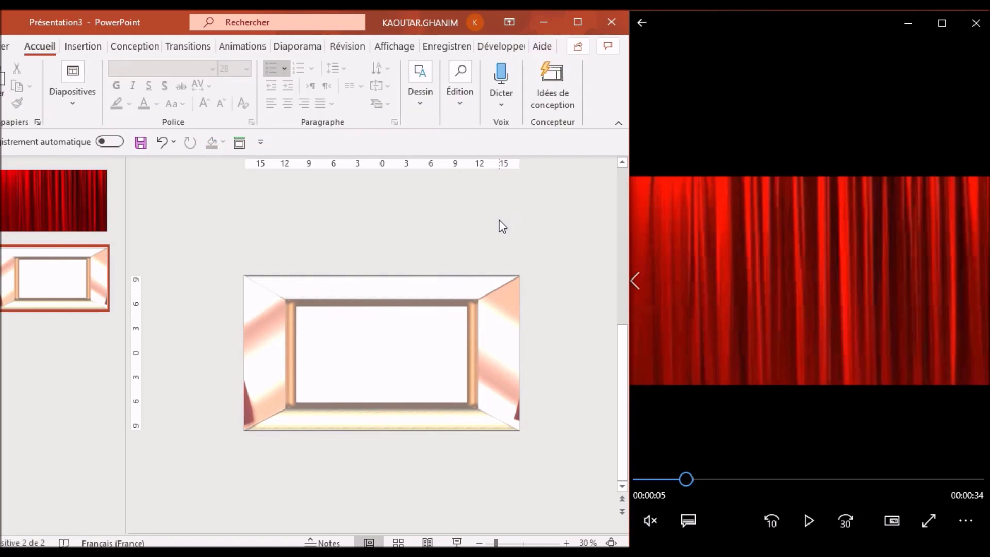
Play and pause the reference curtain video, then return to PowerPoint's Insert tab.
click(634, 422)
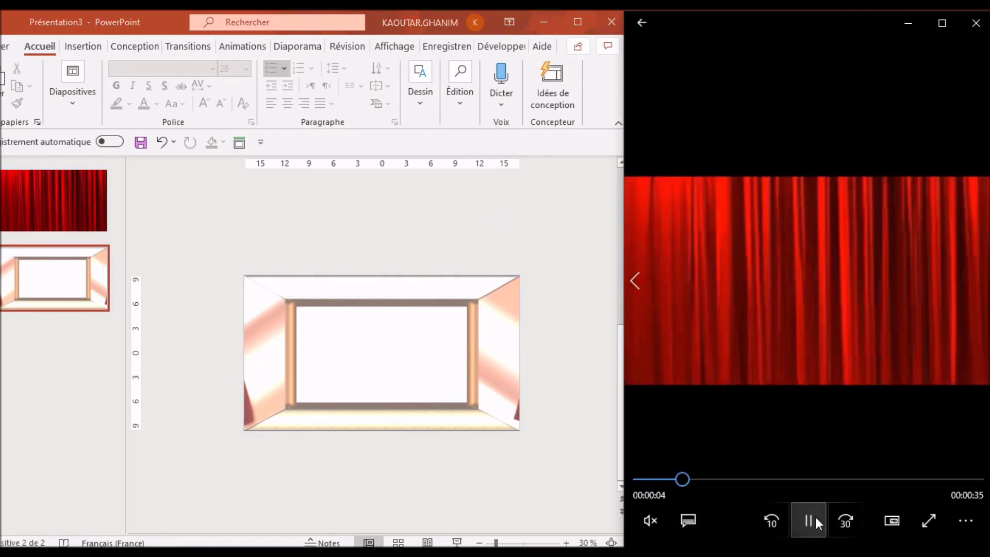
click(816, 522)
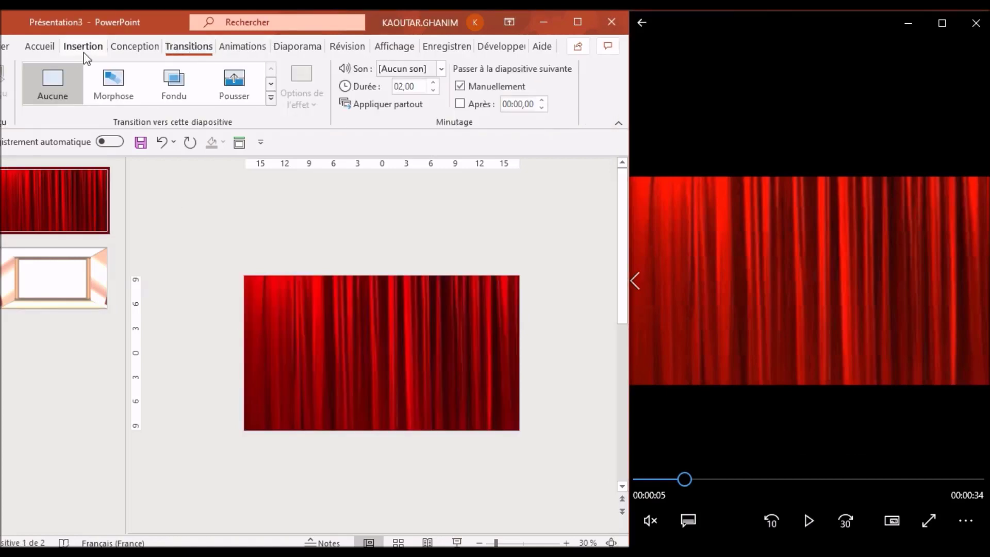
click(83, 52)
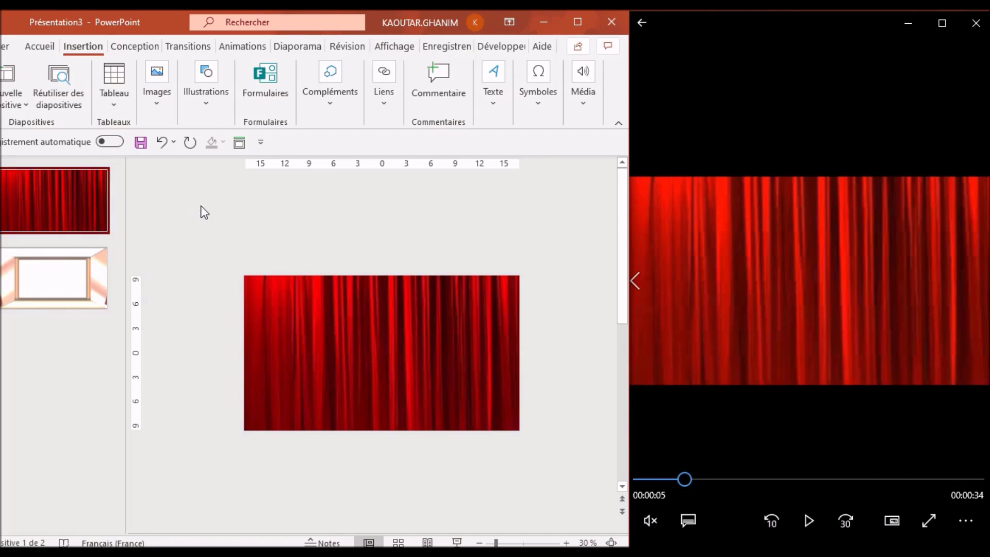
Apply the Tourbillon transition with 04,00 duration to slide 1 and preview it as a slideshow.
click(199, 51)
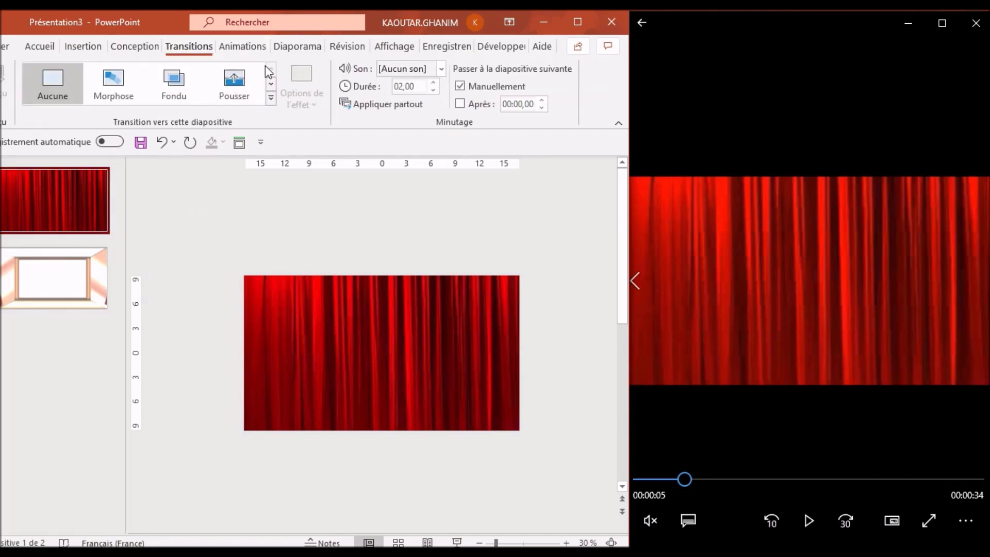
click(271, 100)
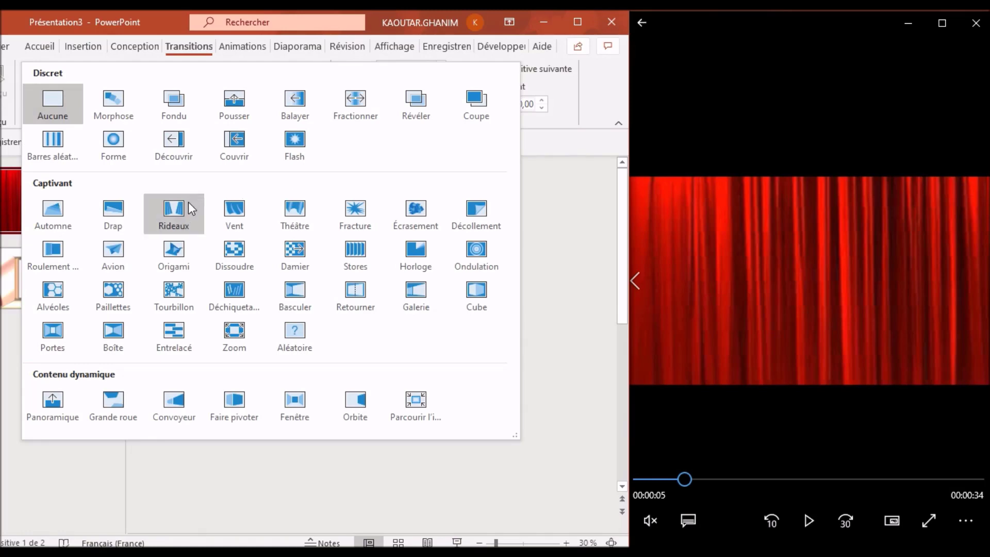
click(186, 302)
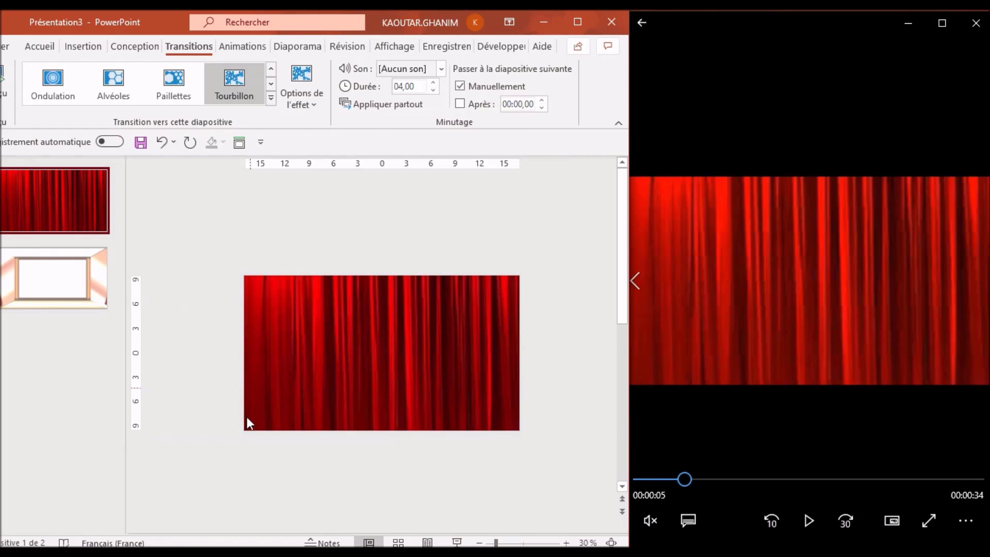
click(457, 542)
Play the reference video until the curtains open, pause it, and select slide 2 in PowerPoint.
click(800, 527)
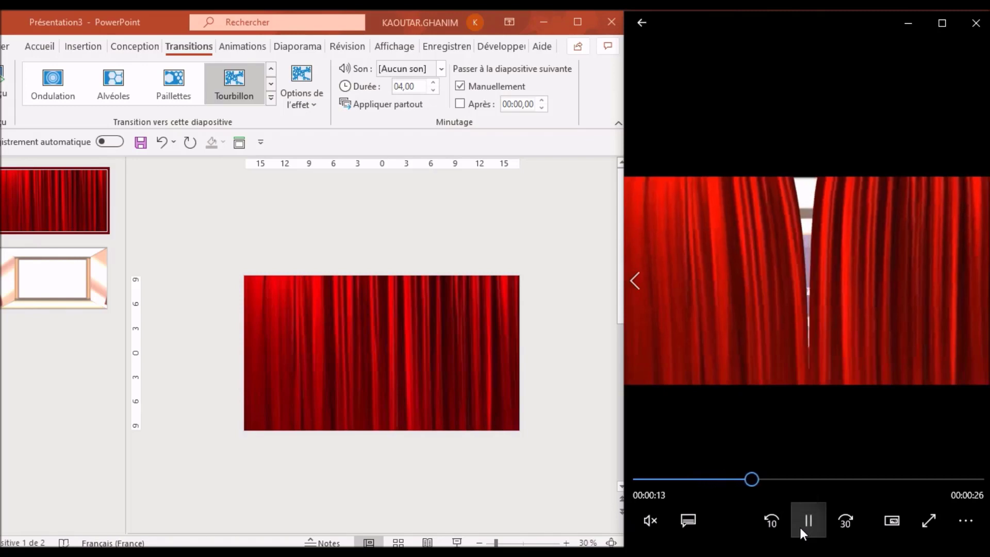
click(801, 528)
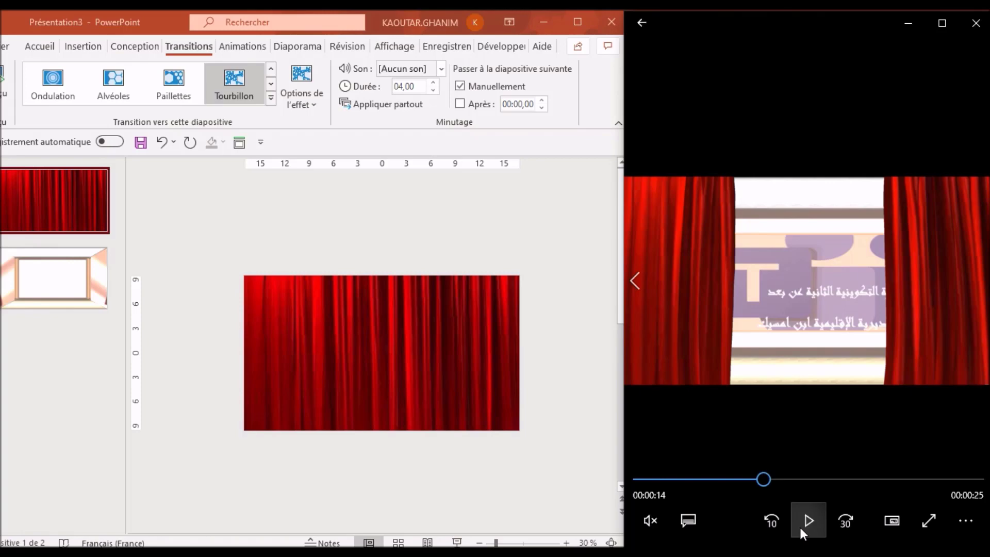
click(287, 235)
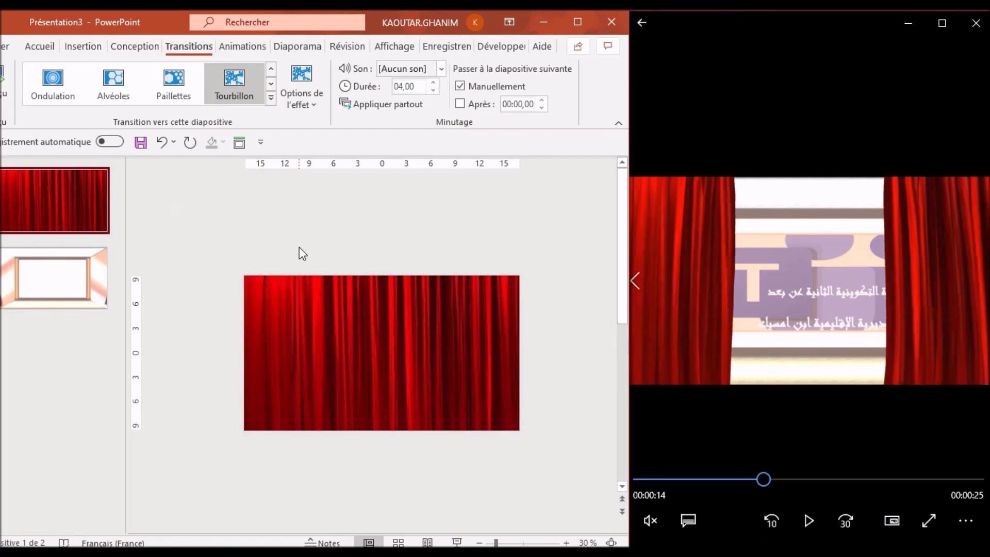
click(74, 274)
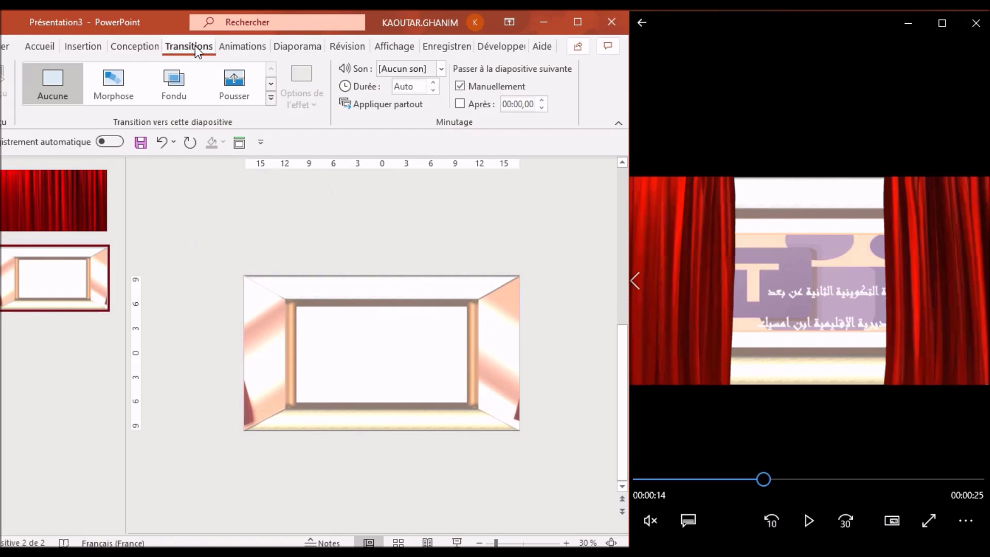
Apply the Rideaux transition, lasting 06,00 seconds, to slide 2 and preview it.
click(270, 99)
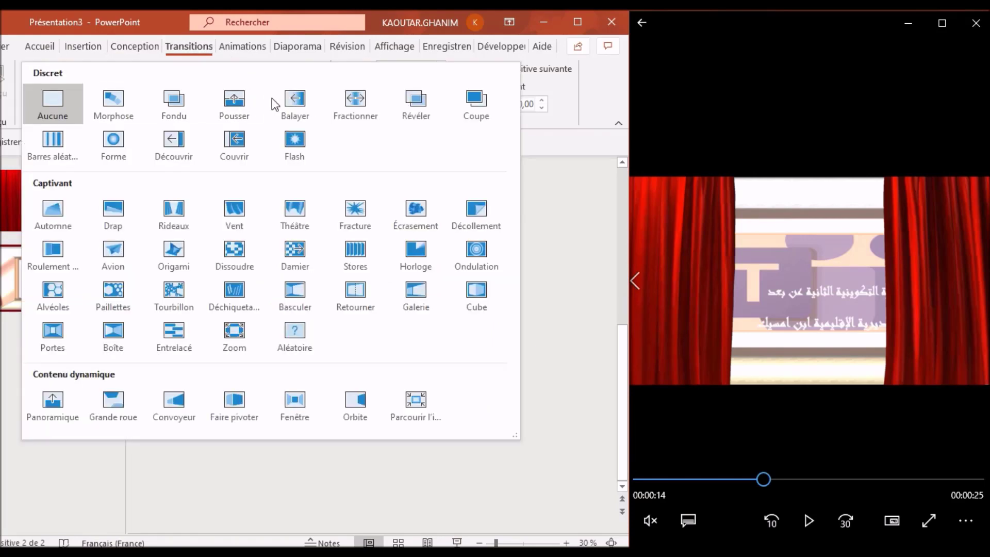
click(179, 220)
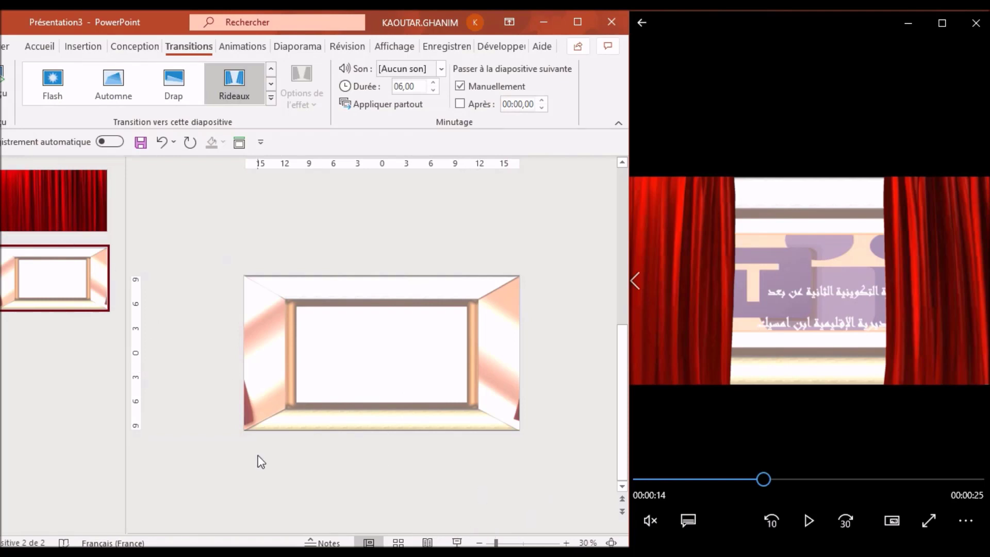
click(456, 542)
Preview both slides from slide 1, then turn off advance on mouse click for slide 2.
click(65, 201)
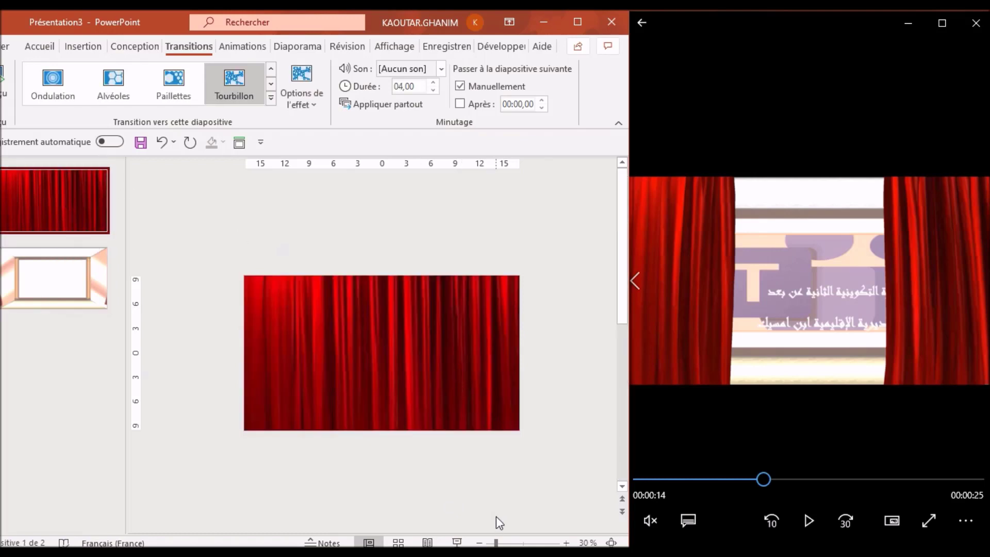
click(457, 542)
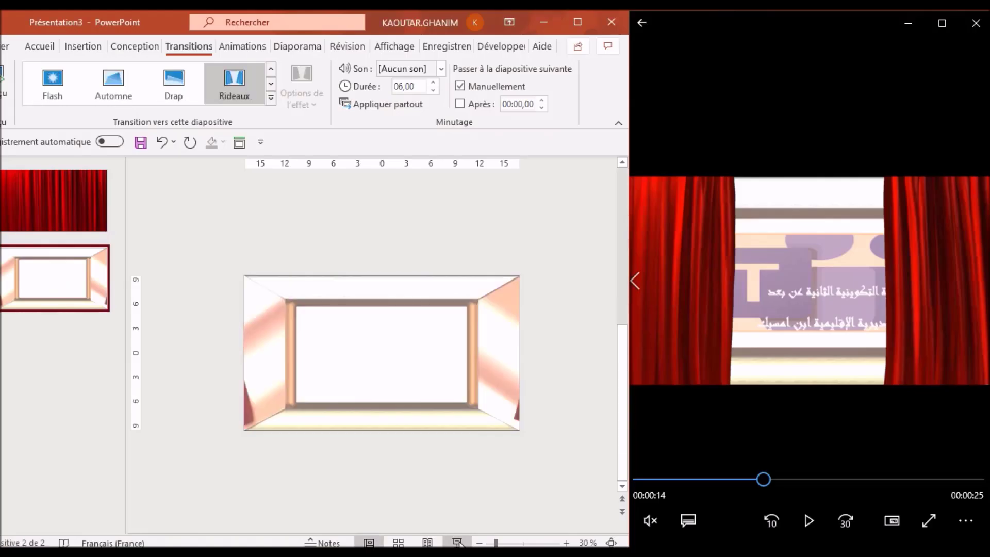
click(81, 296)
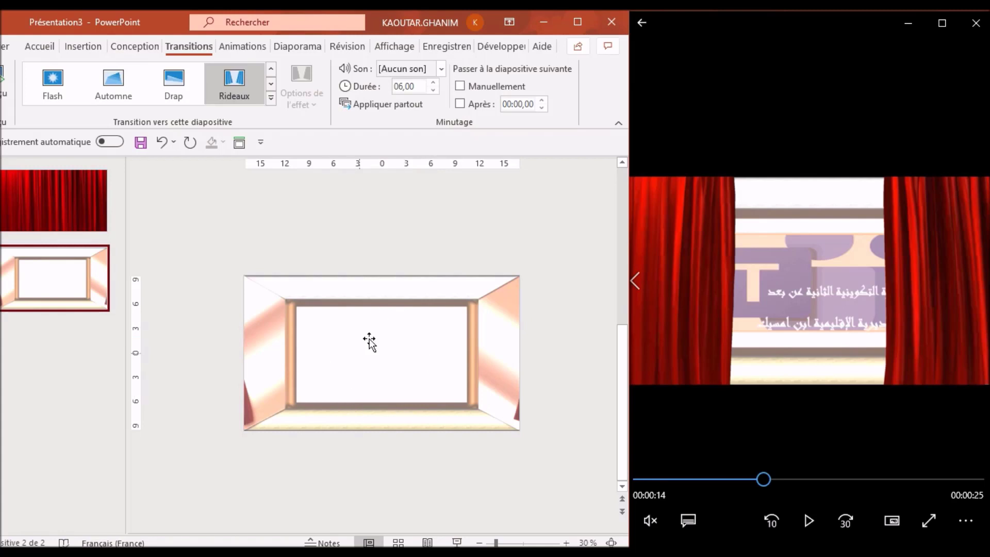
click(80, 46)
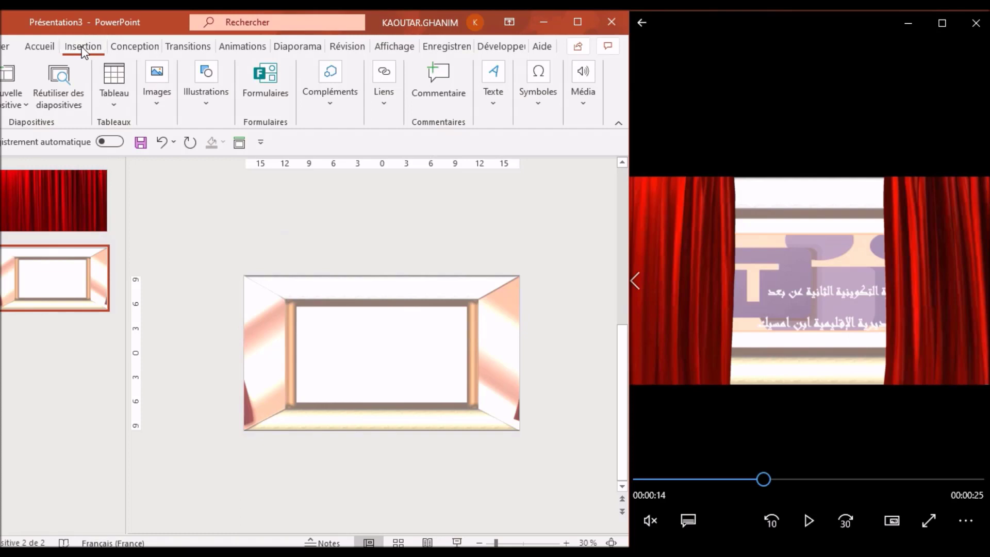
Draw a horizontal scroll shape inside the stage frame and stretch its edges to fill the opening.
click(211, 98)
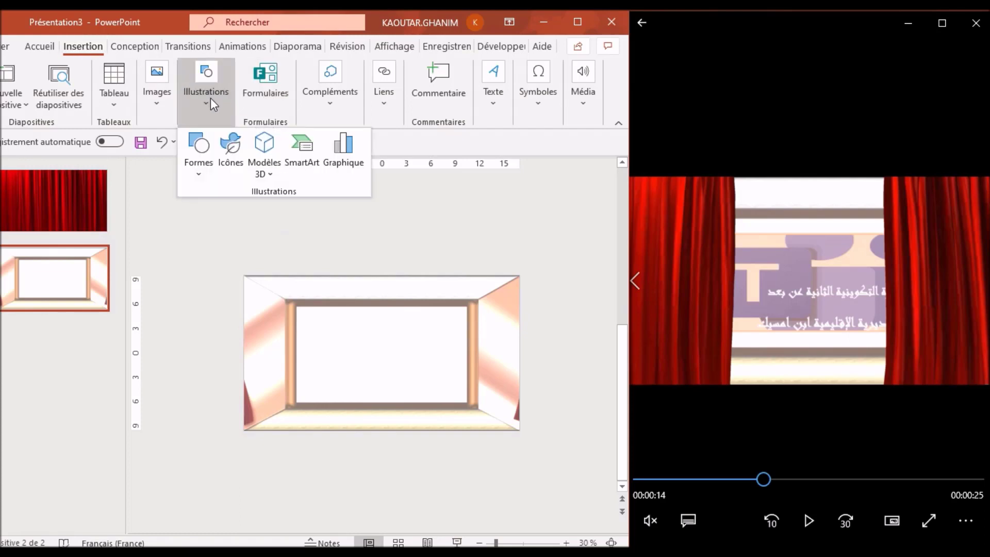
click(203, 165)
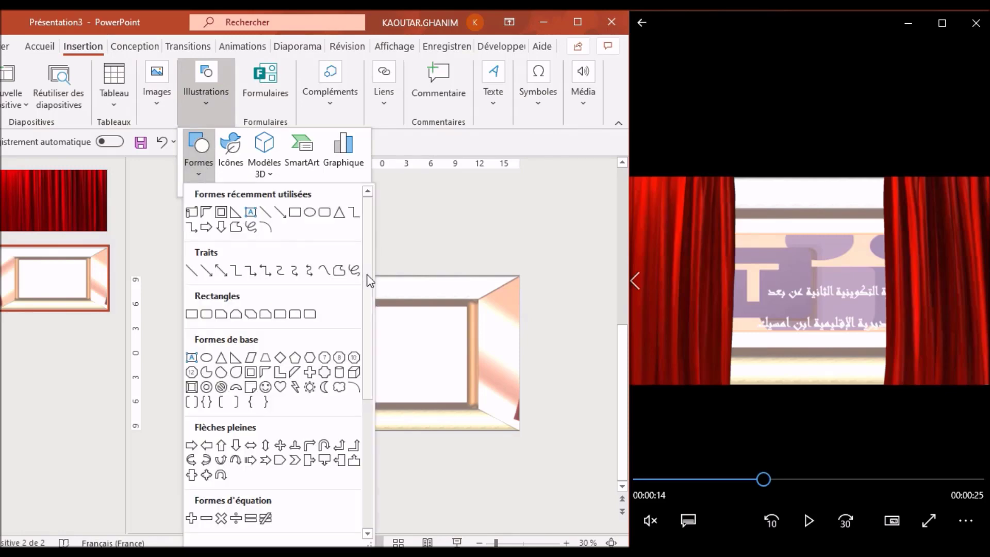
drag(369, 279, 384, 426)
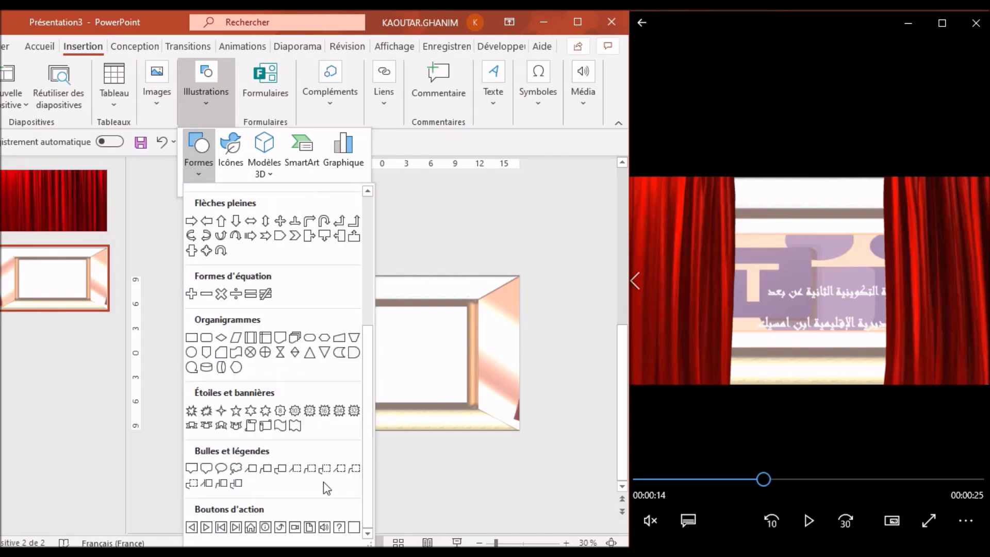
click(266, 426)
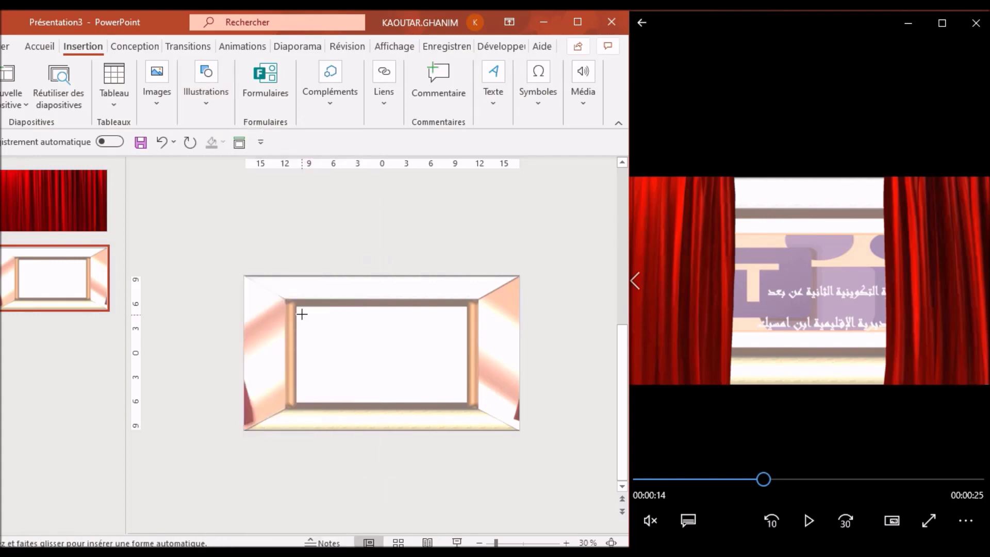
drag(301, 314, 466, 382)
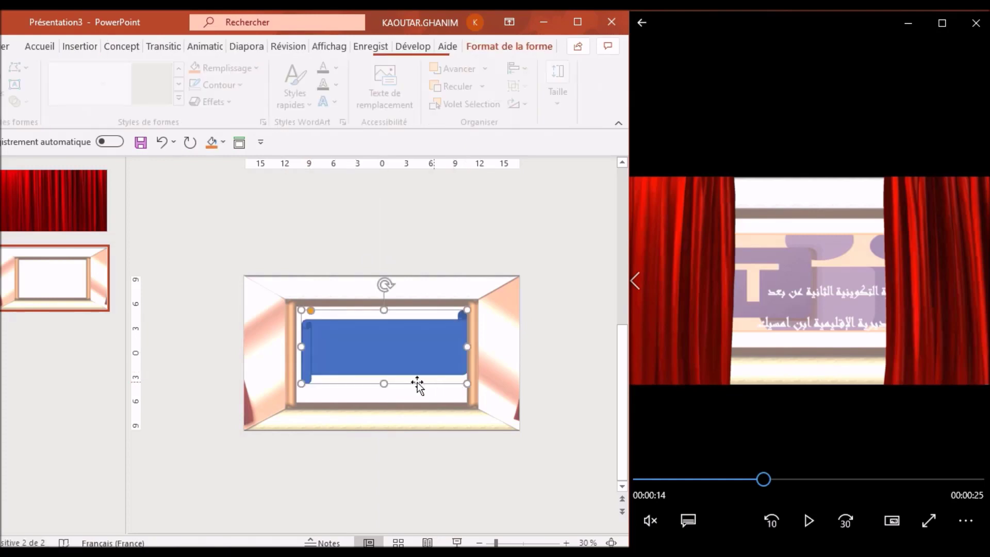
drag(384, 376, 385, 402)
drag(381, 308, 382, 304)
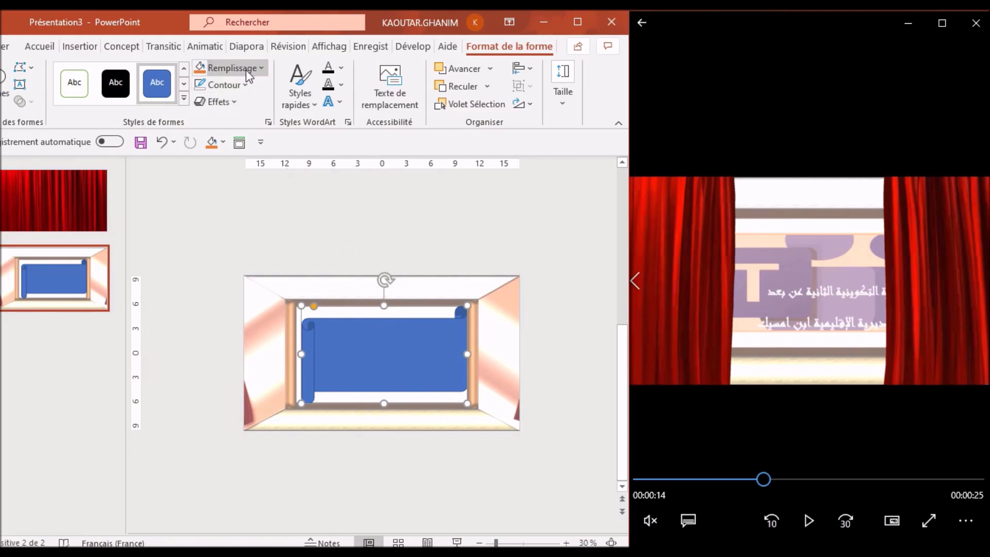
Fill the slide 2 scroll shape with Logo 1 Teams.jpg from the Logo Office 365 folder.
click(260, 67)
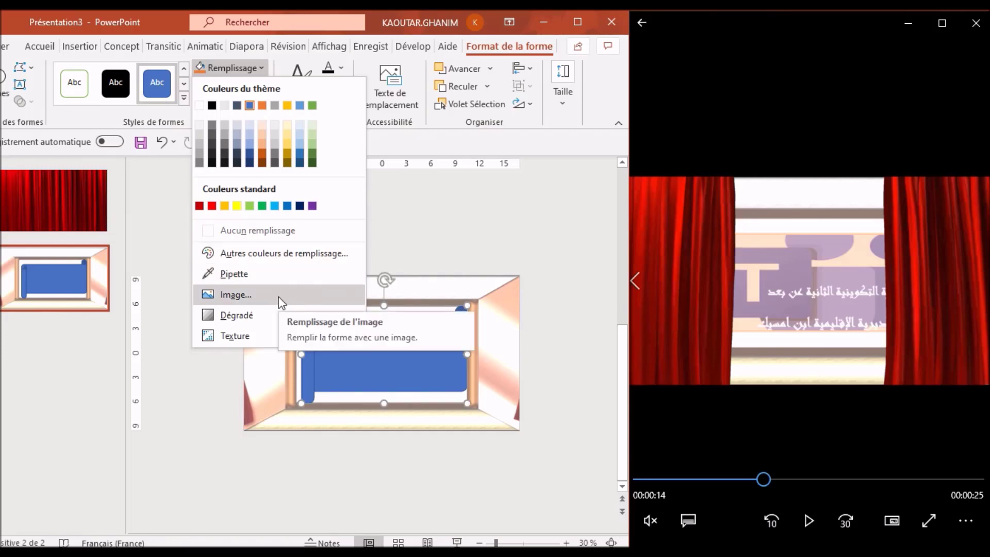
click(278, 297)
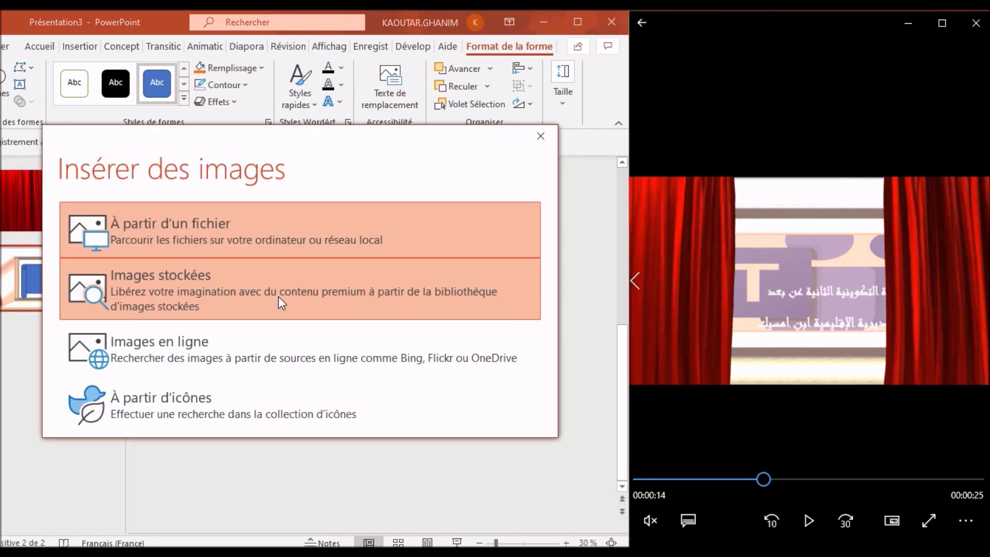
click(259, 242)
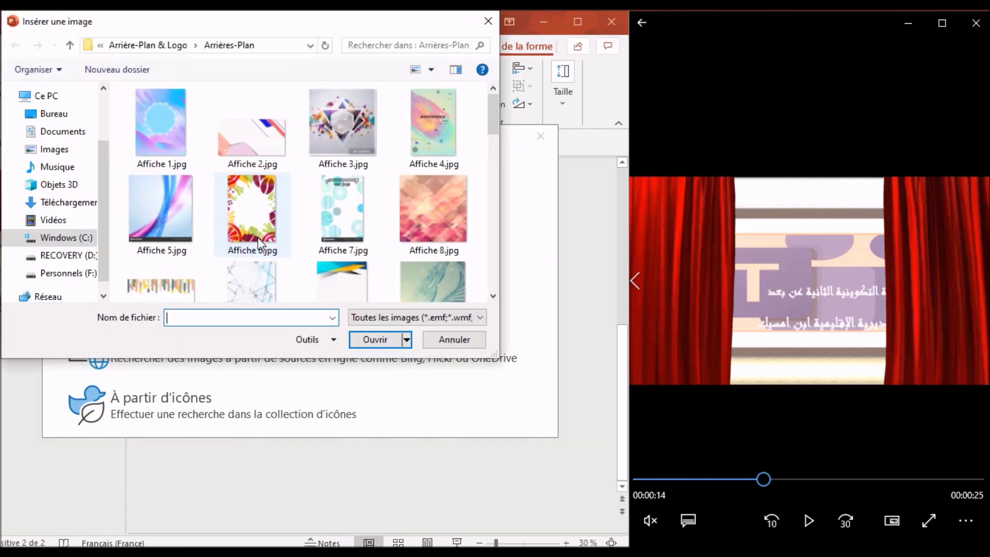
key(alt+Up)
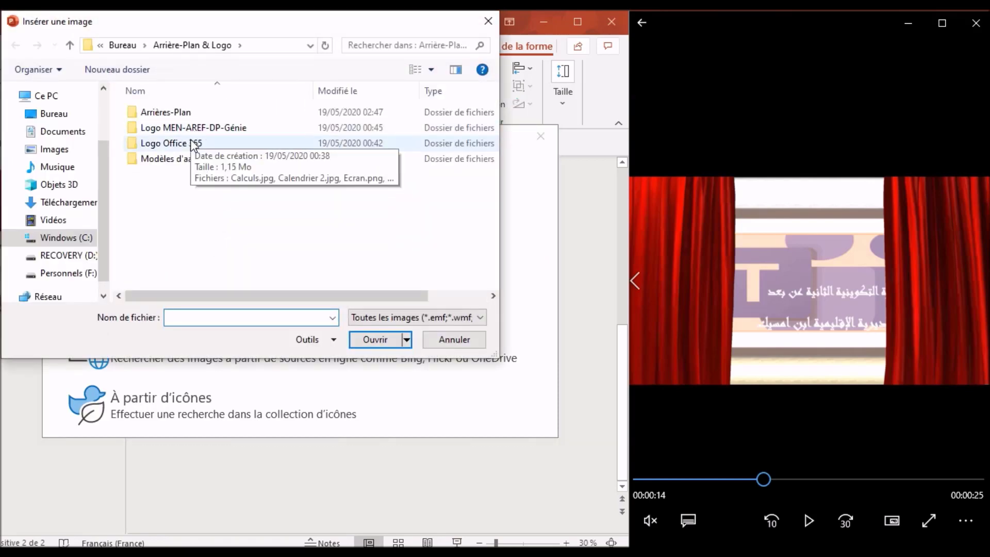
double_click(193, 145)
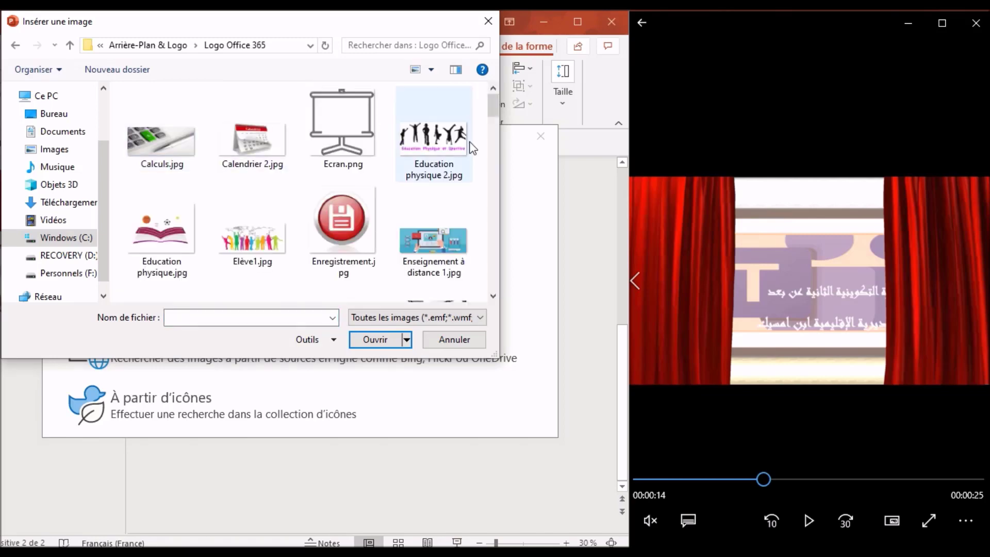
drag(494, 112, 506, 183)
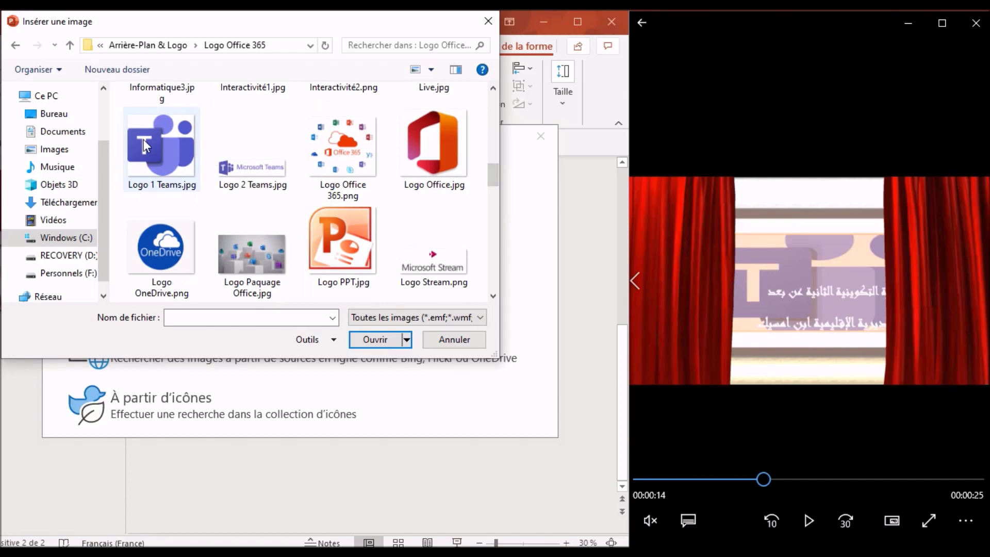
double_click(161, 145)
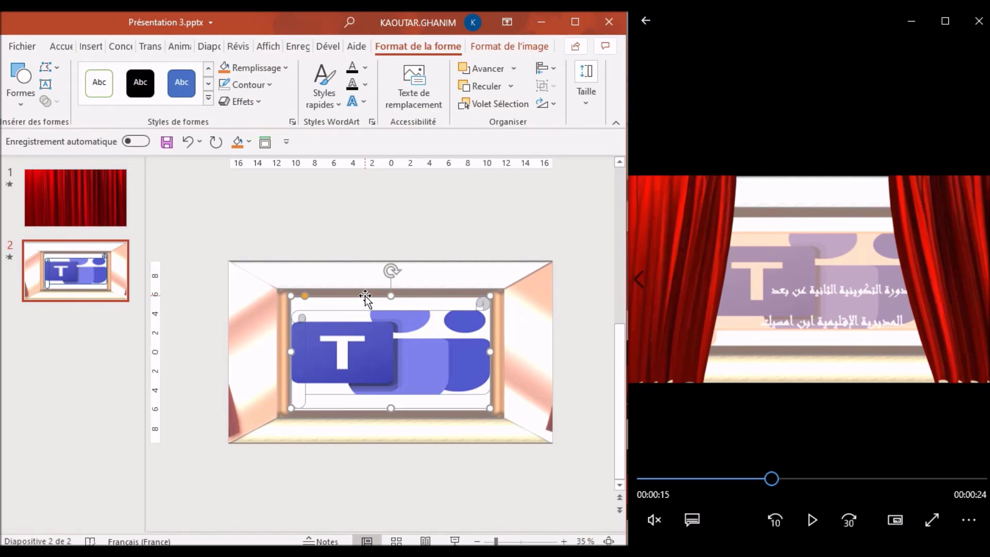
Add an orange 11 pt glow to the Teams scroll and set its outline to none.
click(243, 101)
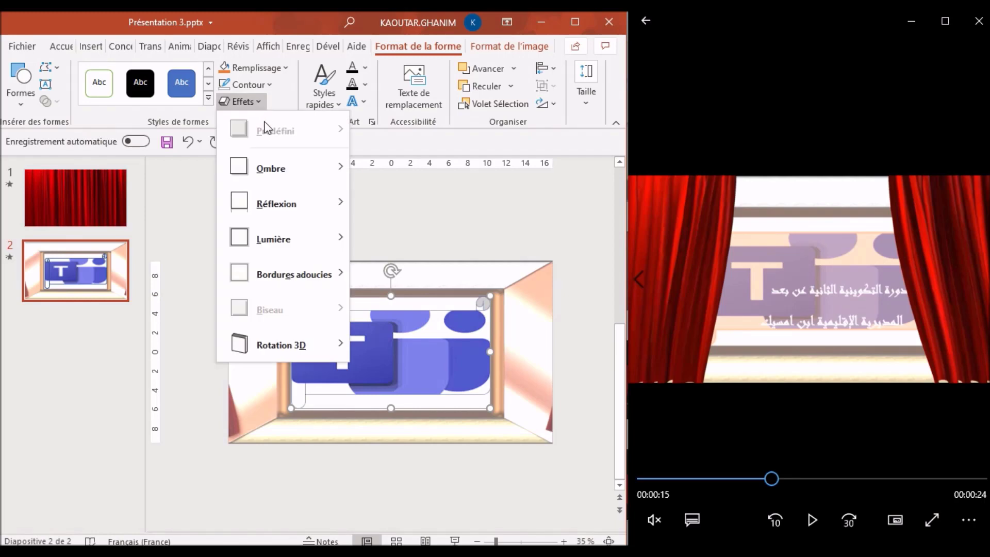
mouse_move(283, 238)
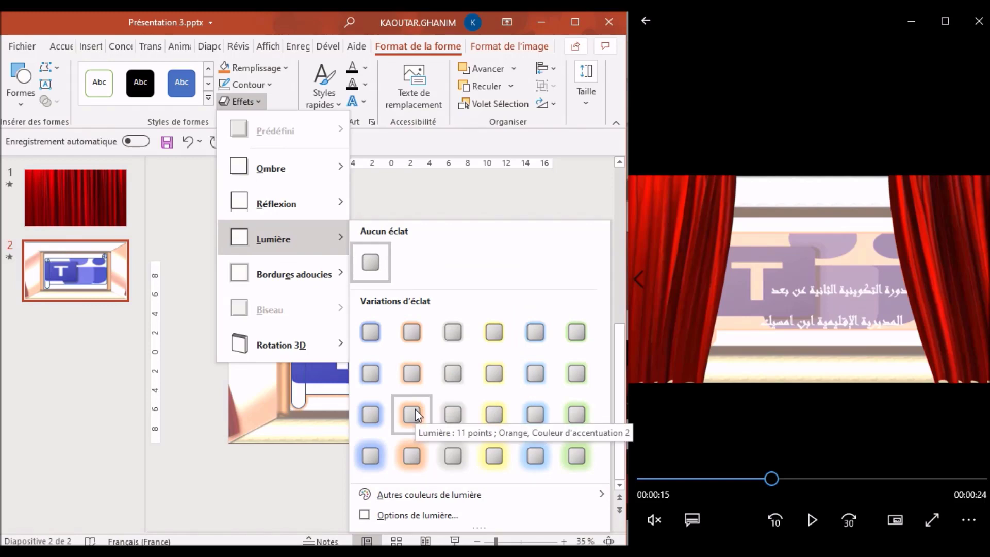
click(415, 410)
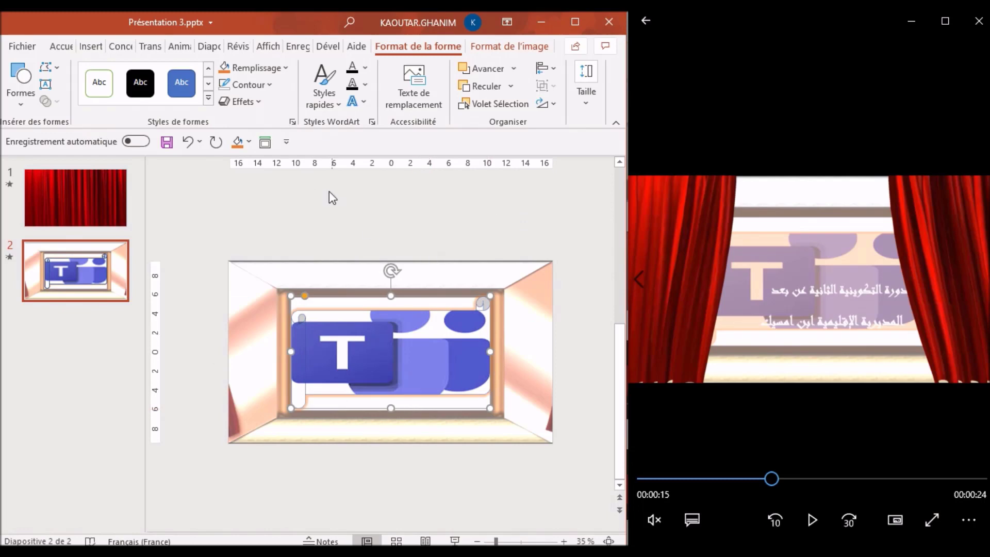
click(265, 82)
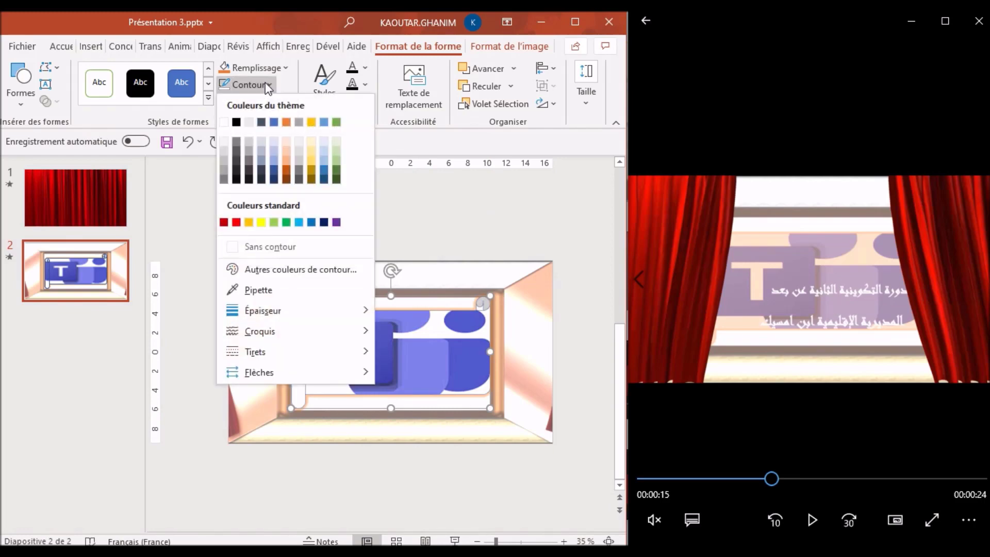
click(276, 245)
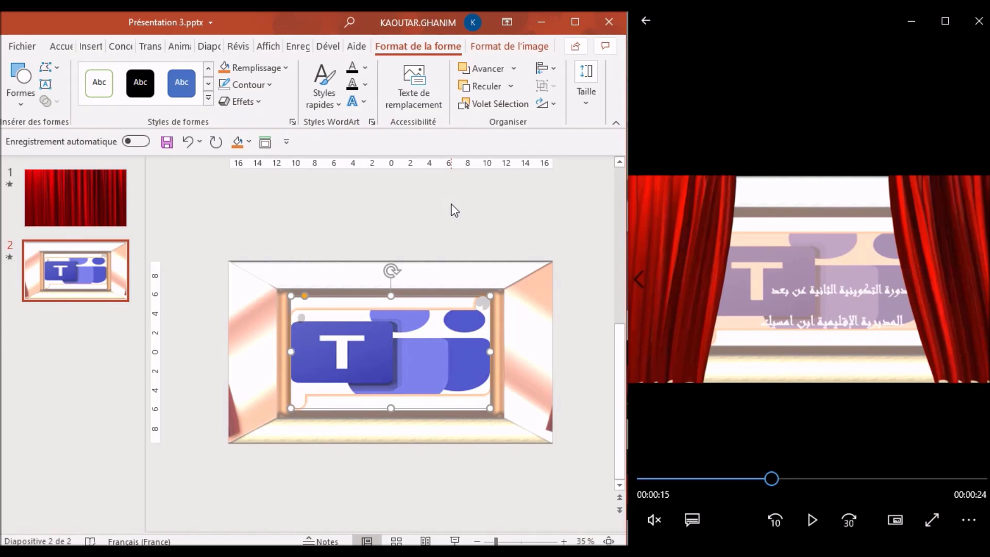
click(505, 46)
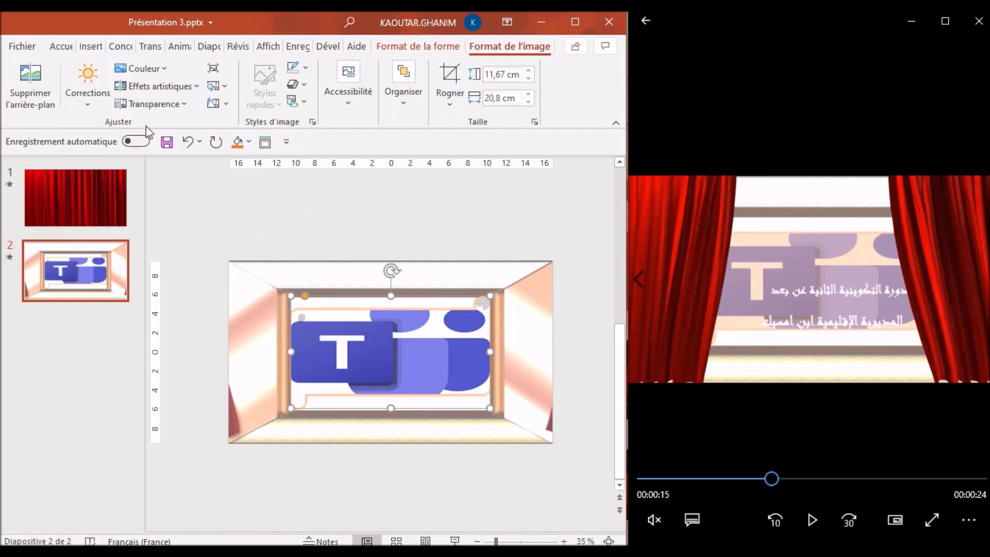
Apply the 50% transparency preset to the Teams scroll picture.
click(184, 105)
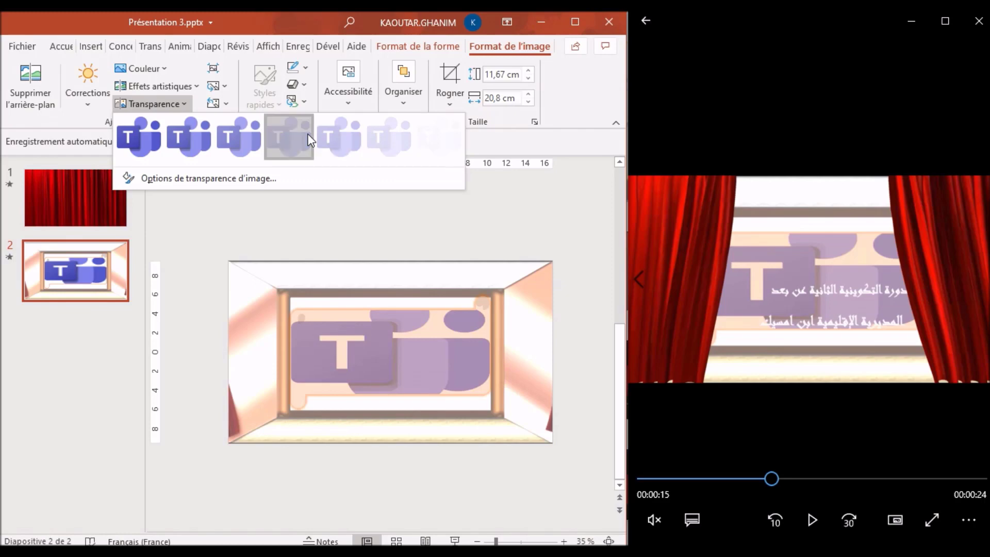
click(310, 139)
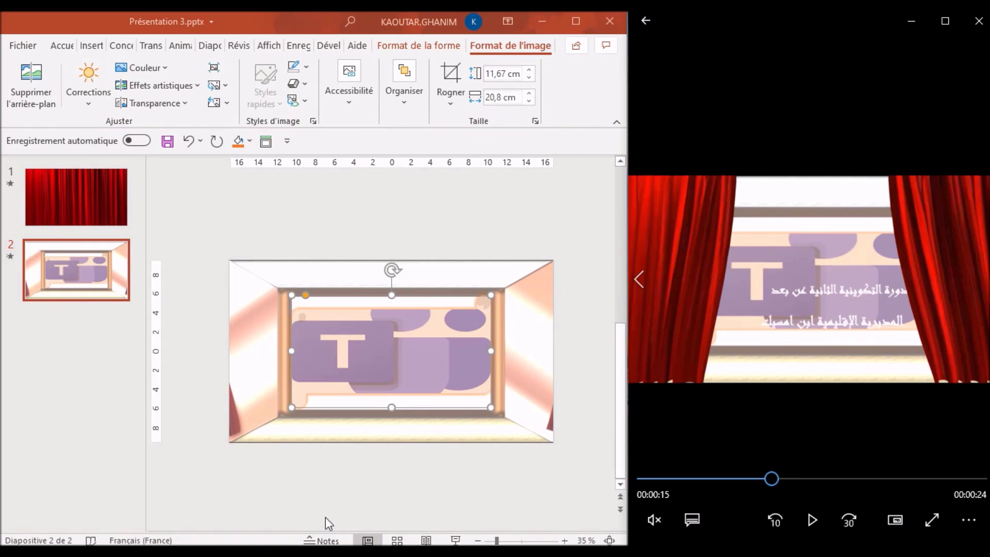
Copy the two Arabic text lines from the Word document.
click(294, 494)
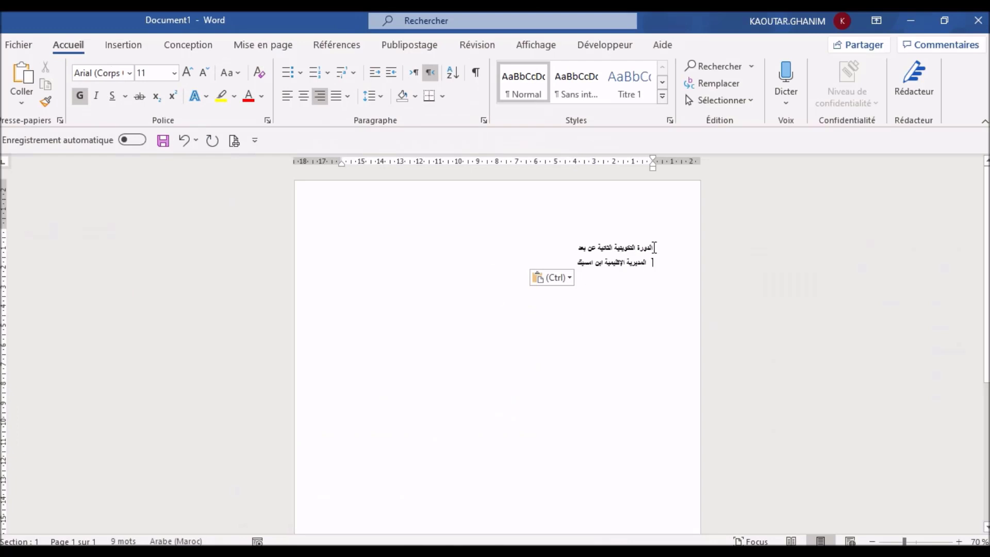
drag(653, 248, 555, 277)
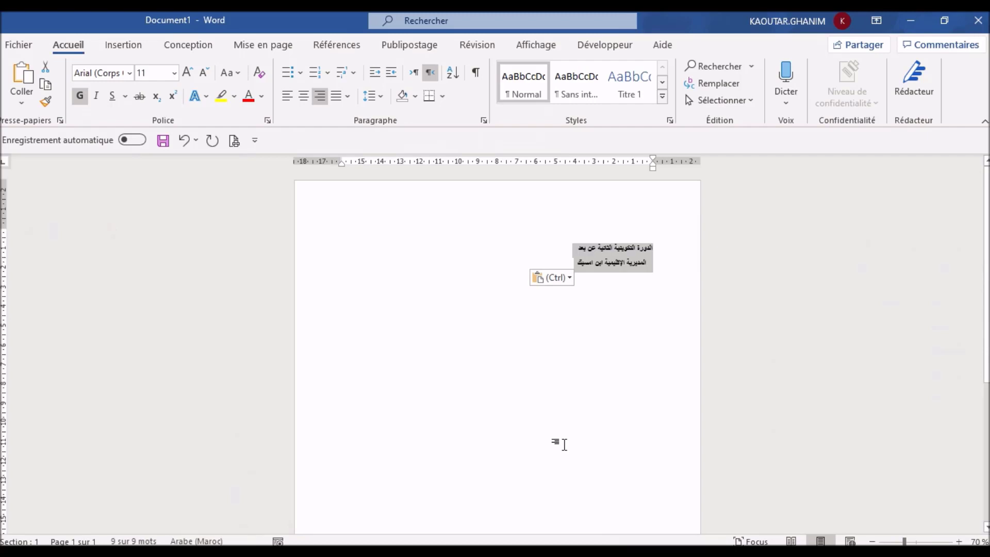
key(Escape)
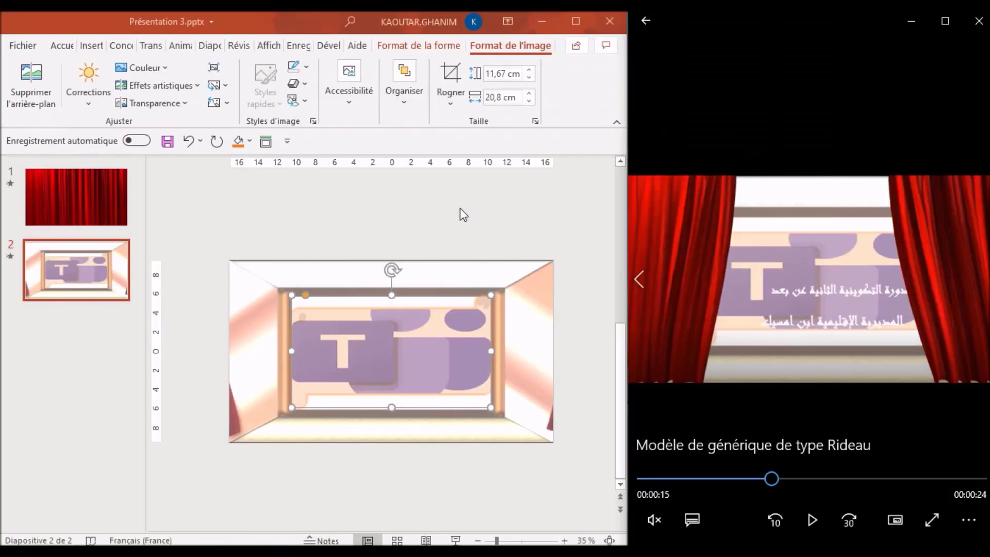
Paste the Arabic lines into the Teams scroll shape using Keep Text Only.
right_click(401, 295)
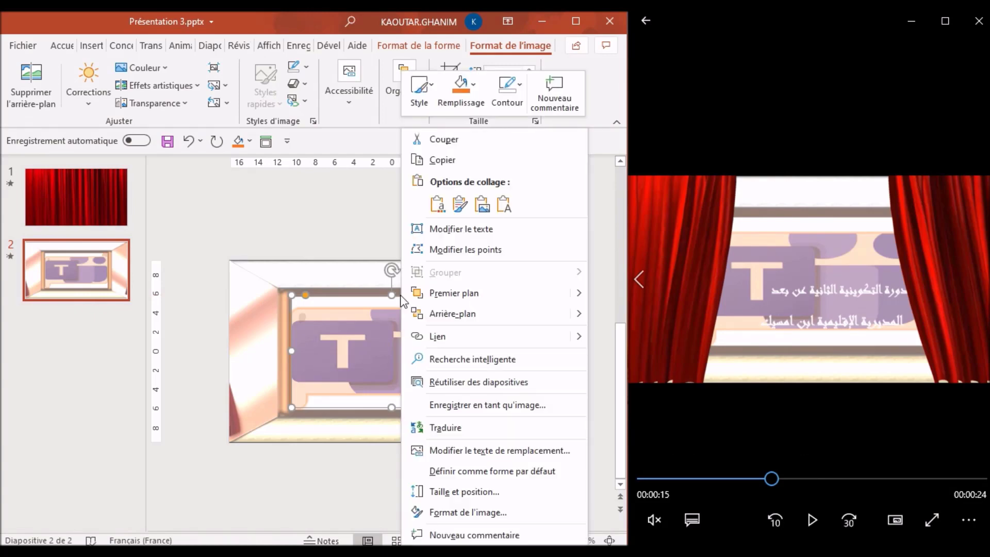
click(465, 231)
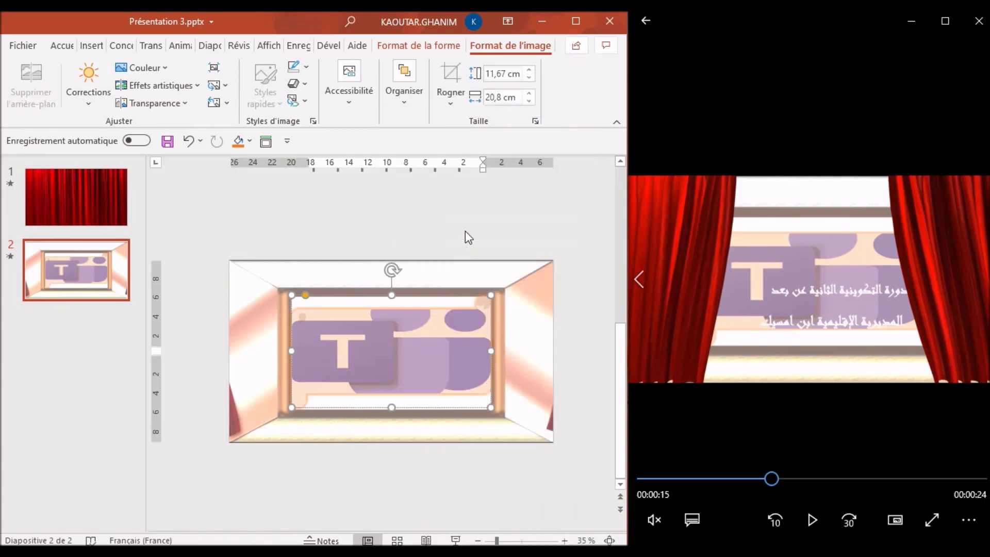
key(ctrl+v)
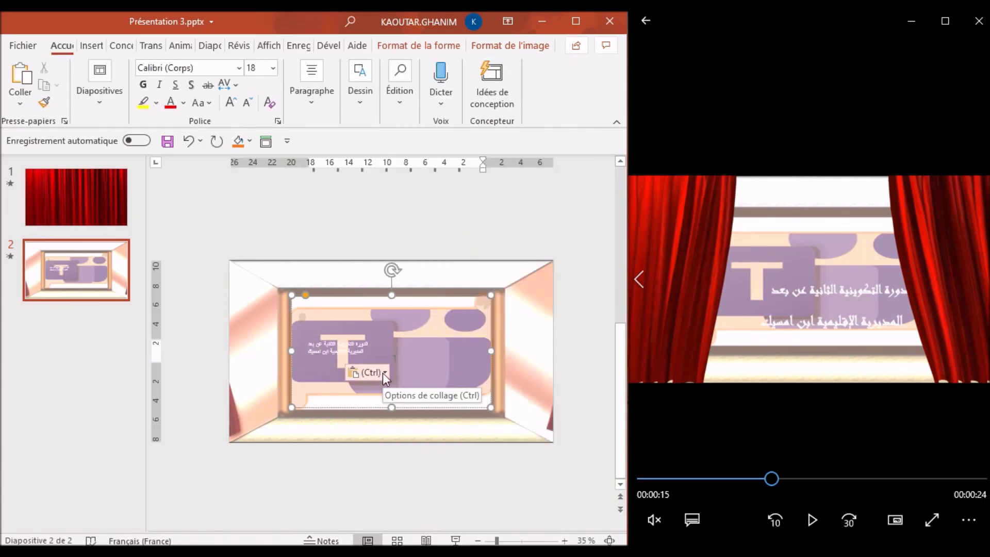
click(382, 372)
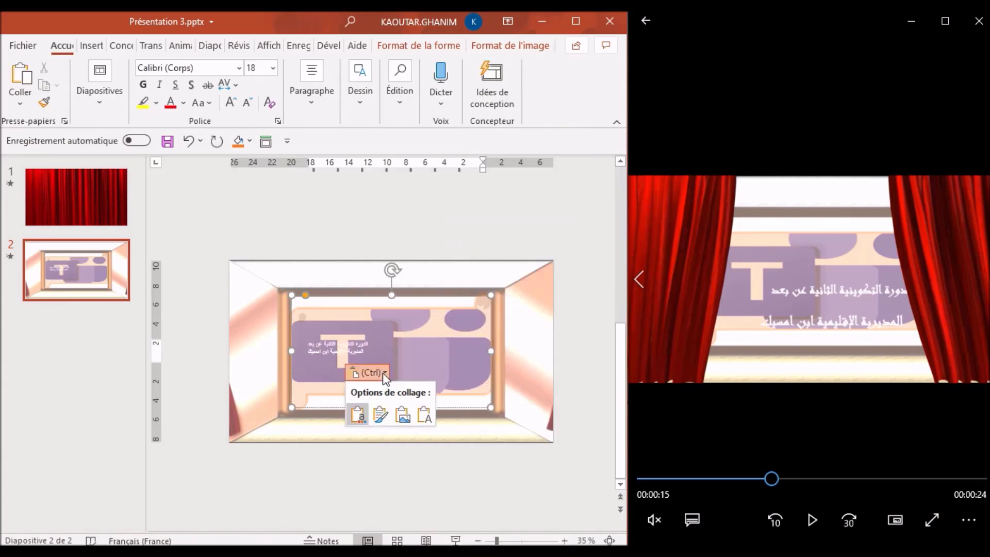
click(423, 415)
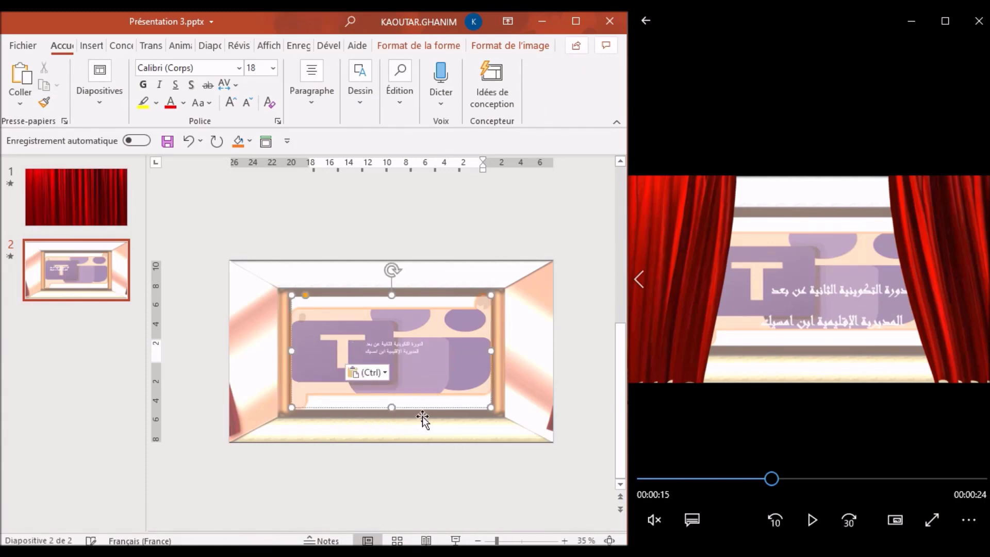
click(364, 296)
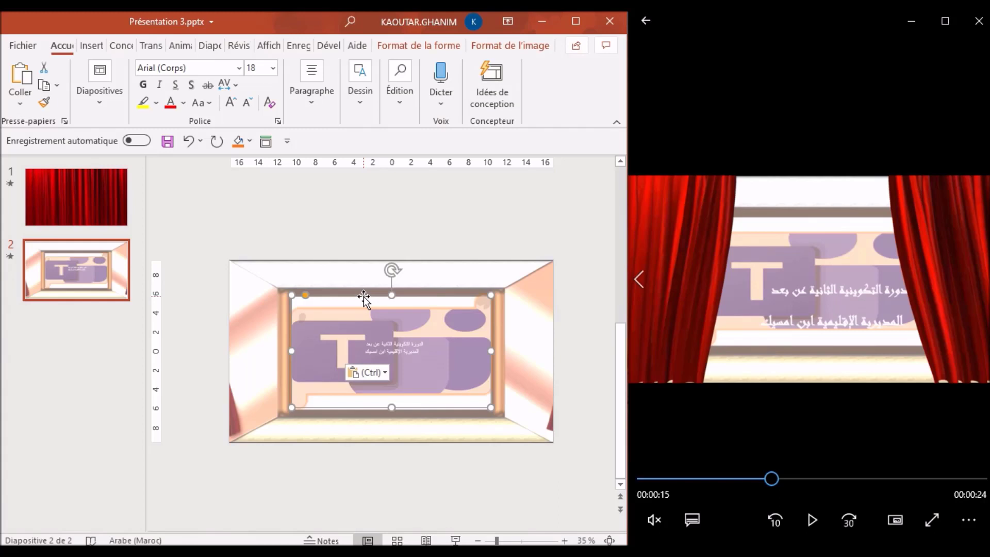
Set the Arabic text's font to Andalus and align it right.
click(239, 70)
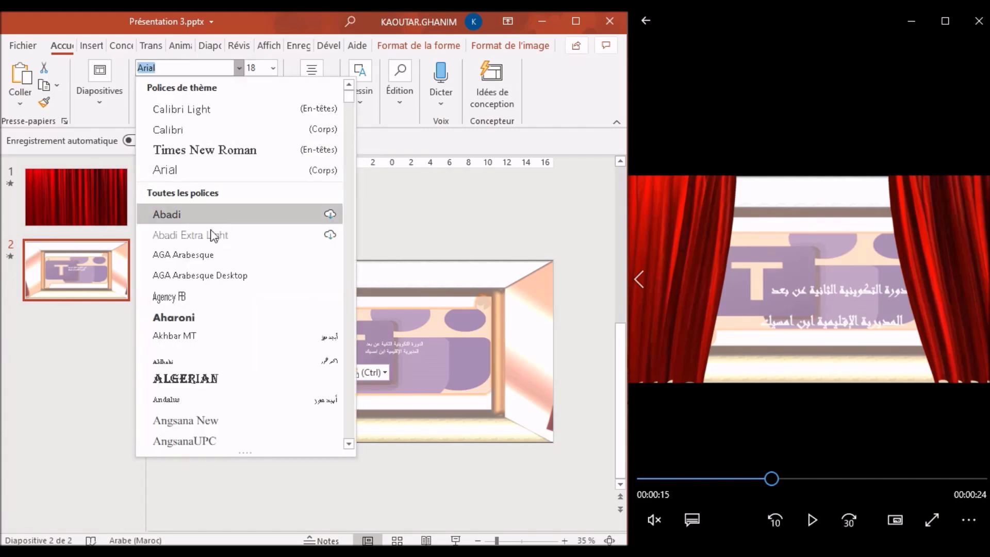
click(184, 399)
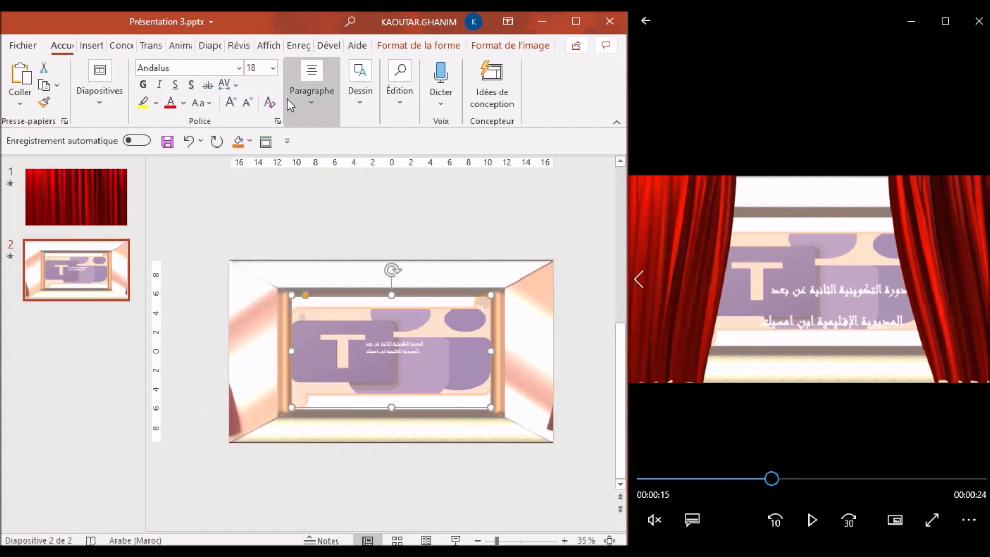
click(305, 103)
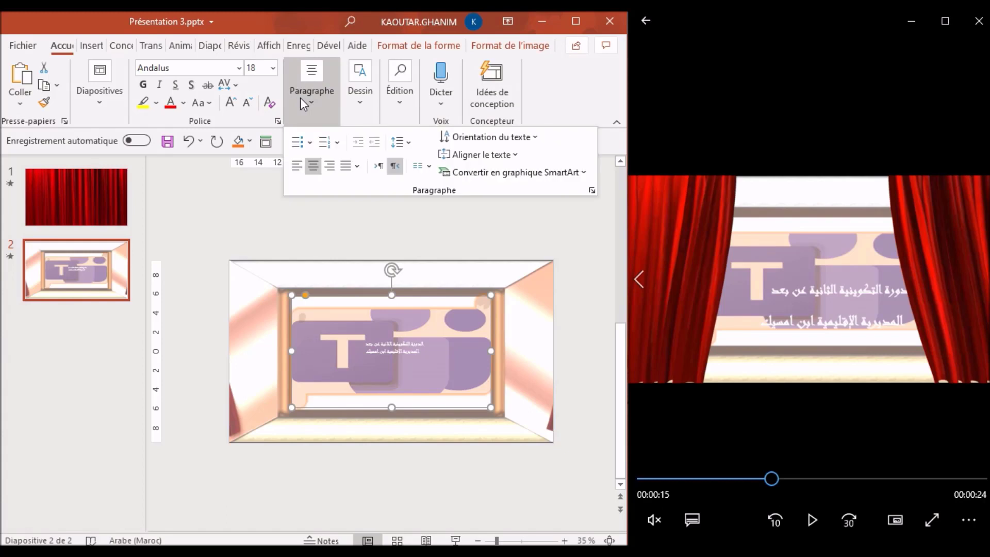
click(326, 166)
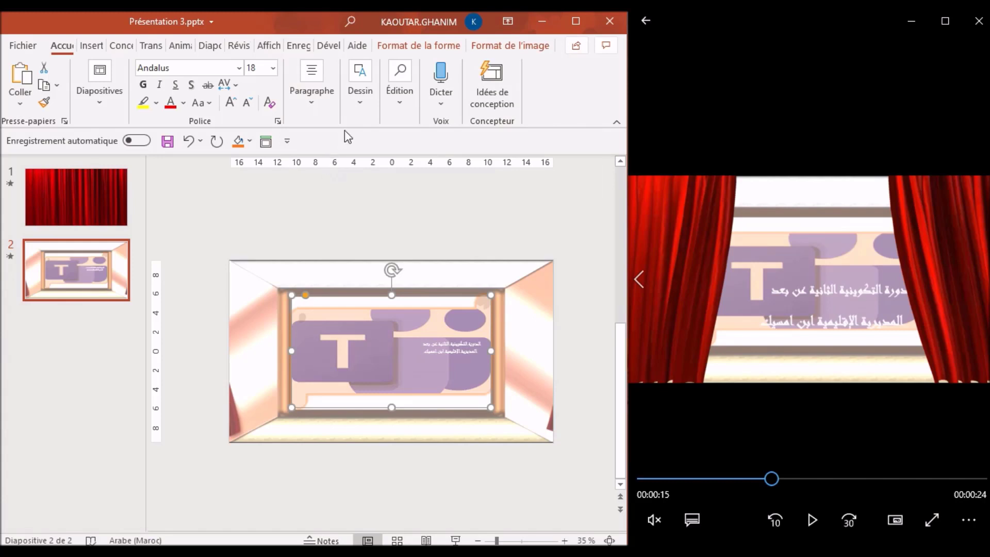
Set the Arabic text's line spacing to 2.0.
click(324, 107)
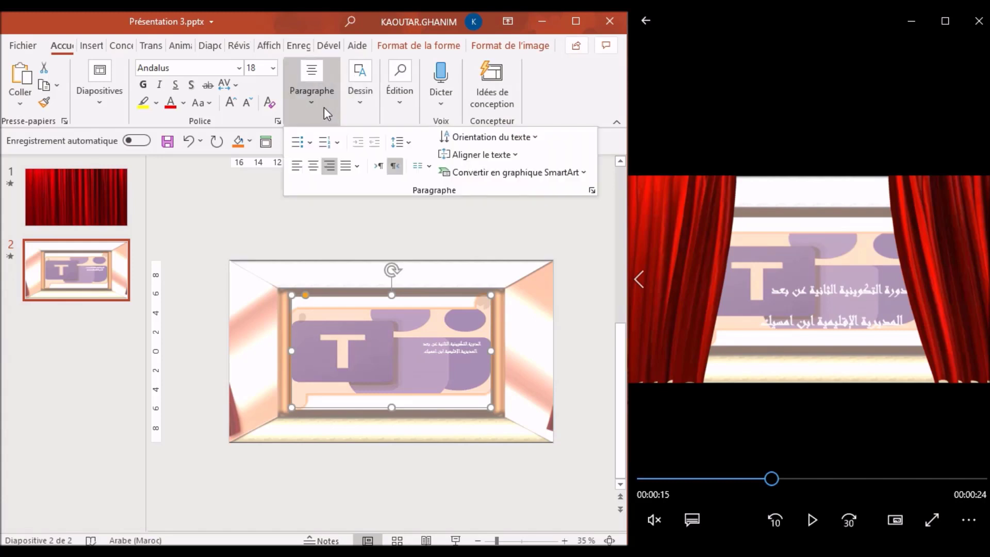
click(410, 144)
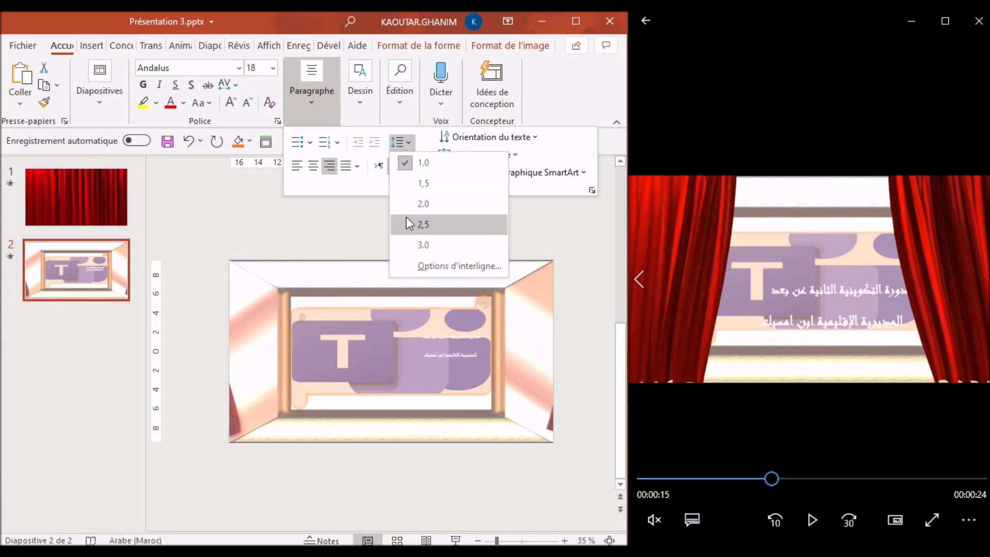
click(408, 204)
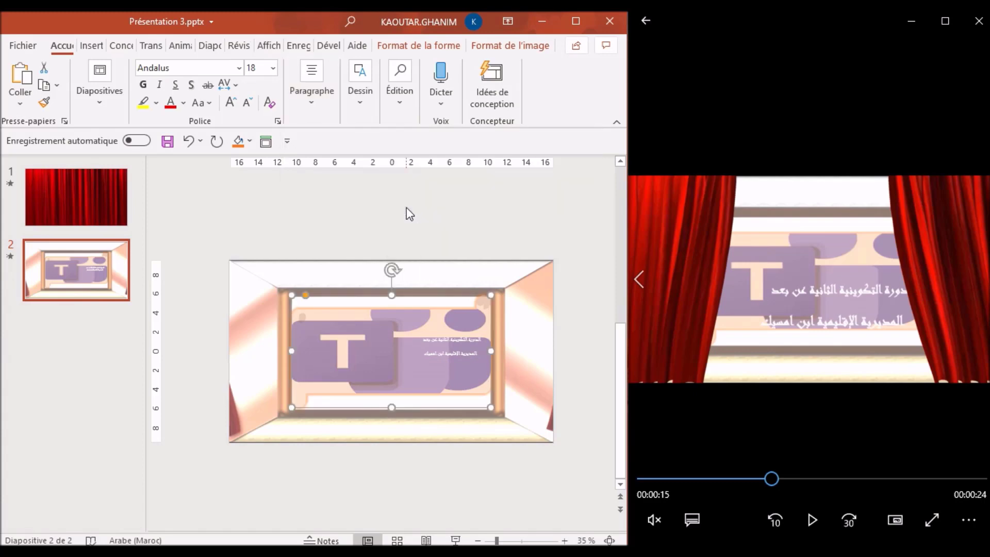
click(480, 339)
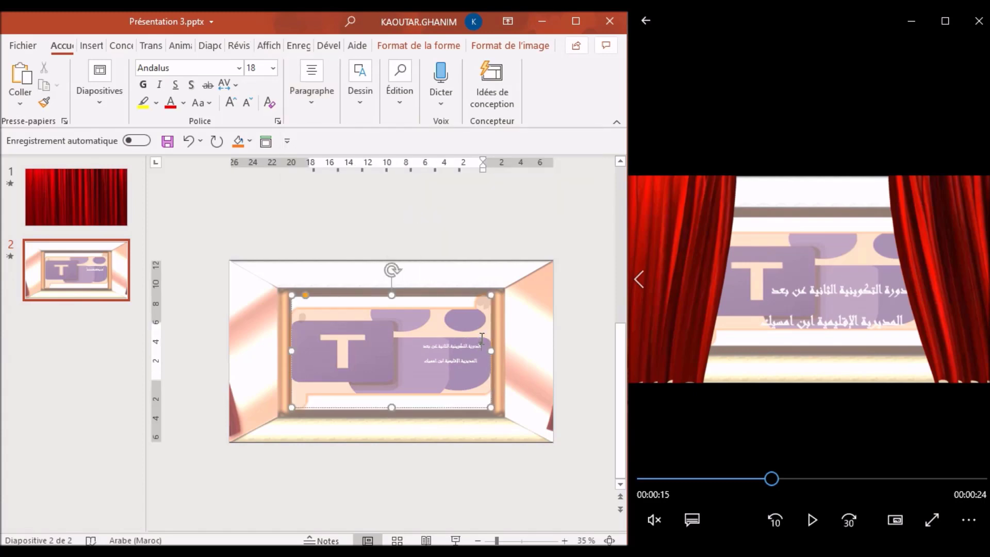
Increase the Arabic text's font size from 18 to 36 pt.
click(367, 295)
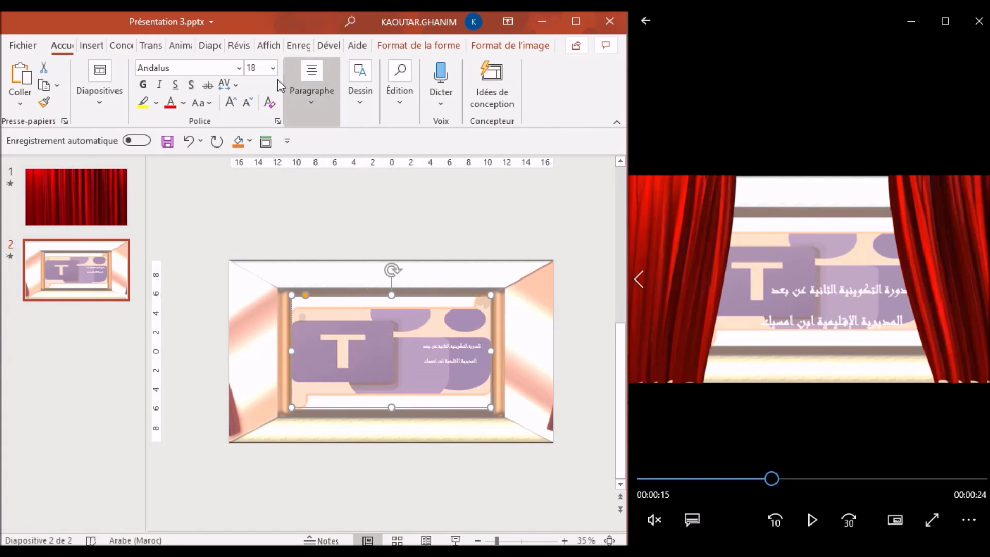
click(231, 103)
click(231, 103)
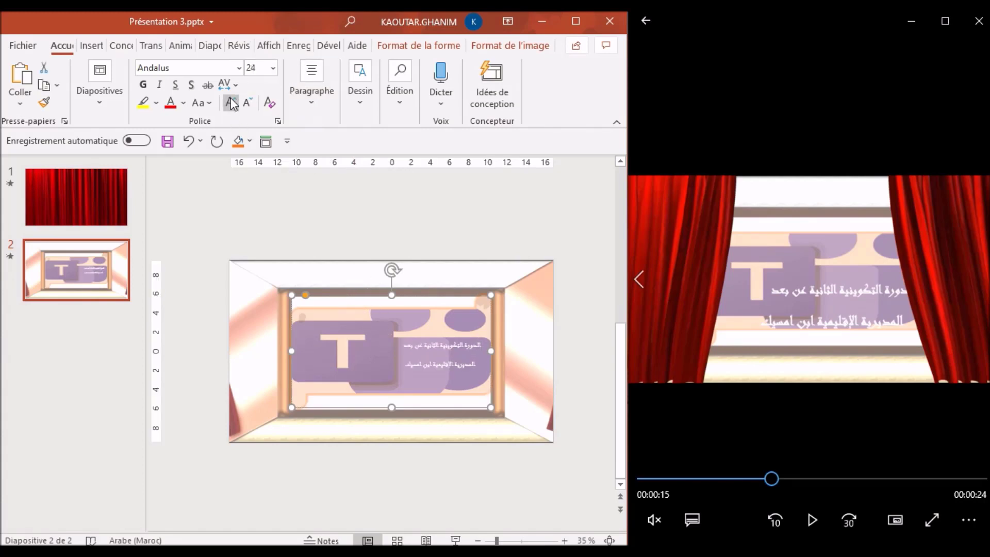
click(231, 103)
click(231, 102)
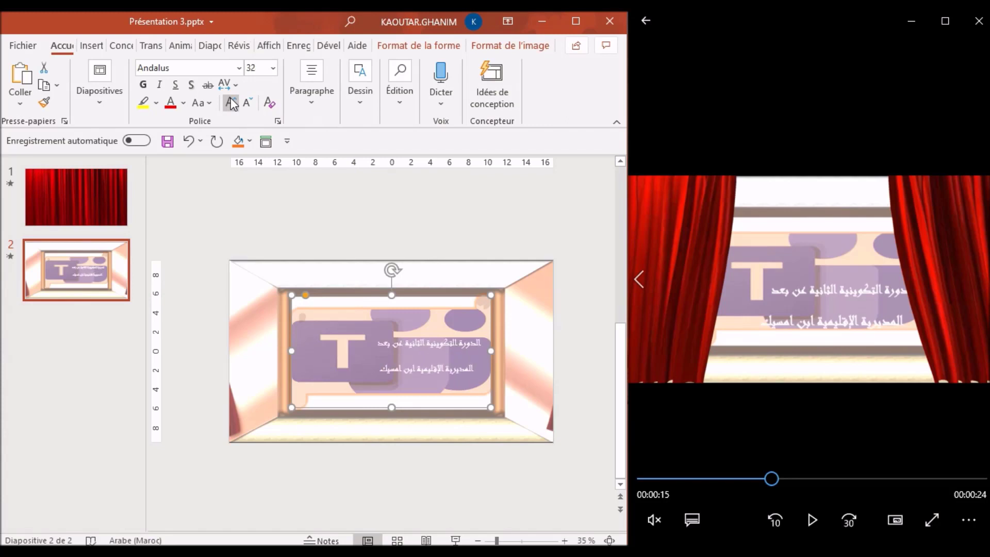
click(231, 103)
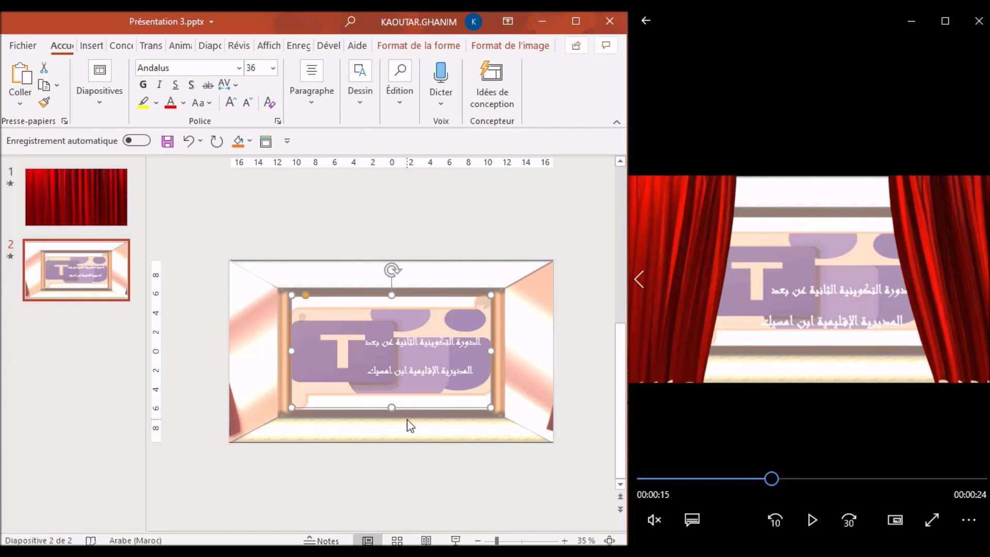
mouse_move(797, 511)
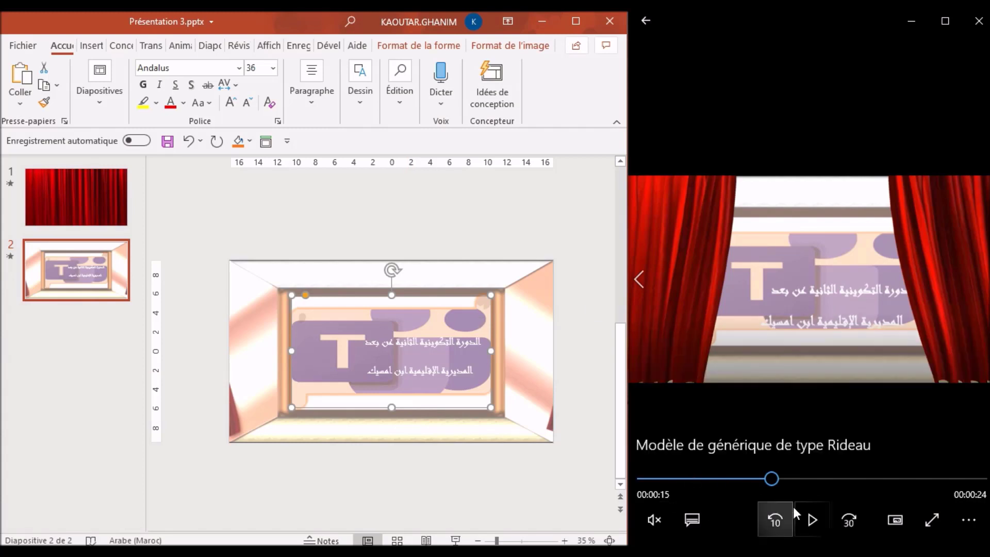
Check the reference curtain video, then select the full-slide stage background picture.
click(812, 513)
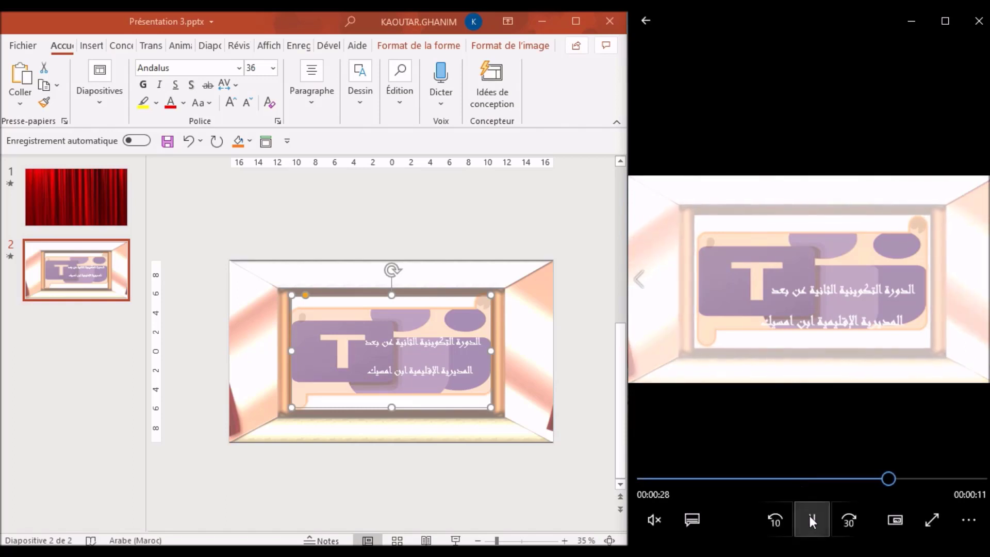
click(811, 518)
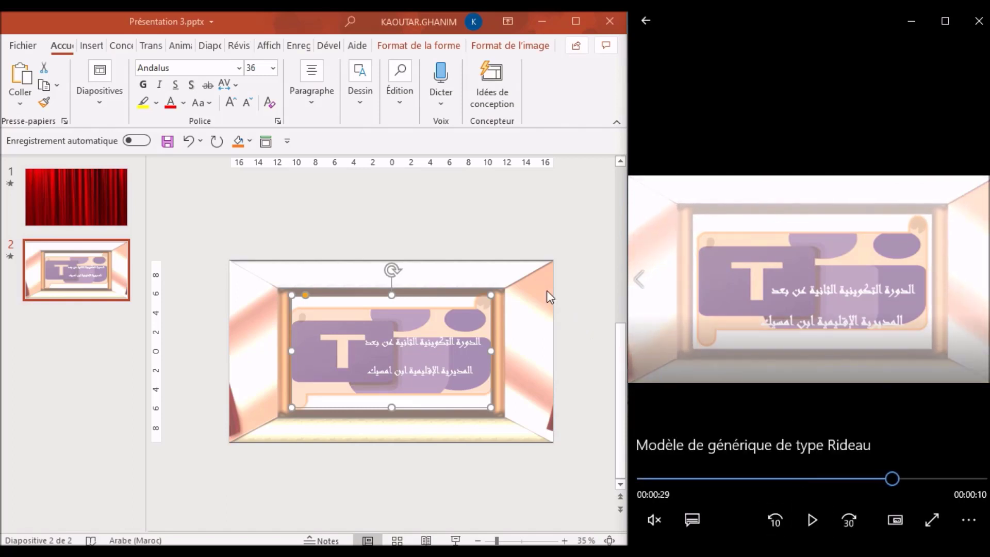
click(515, 273)
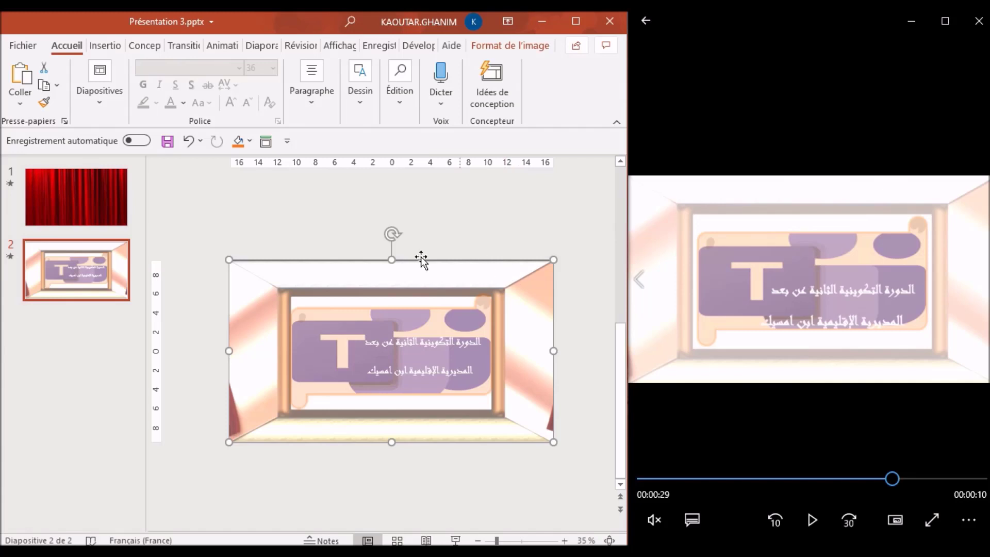
Give the stage background picture the Impulsion emphasis animation and display the Animation Pane.
click(223, 46)
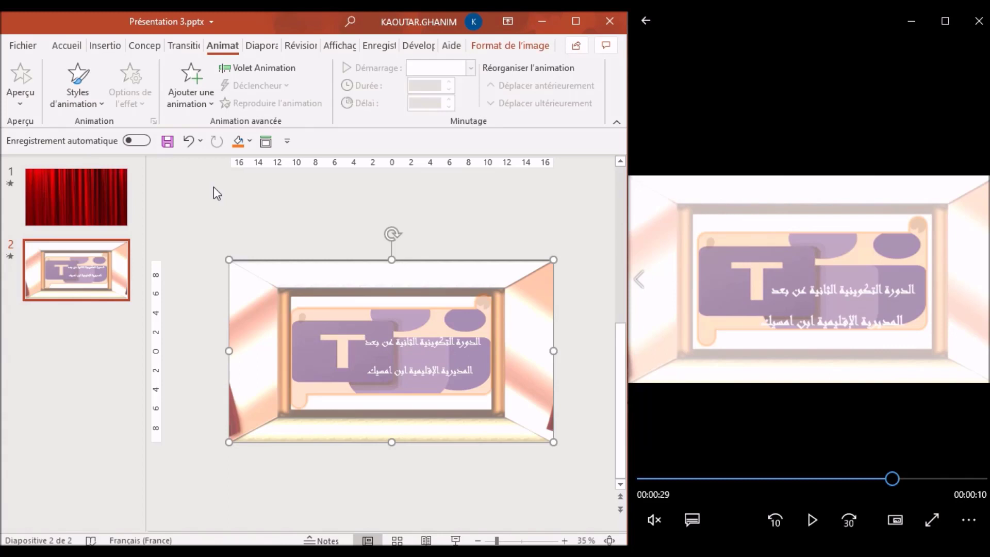
click(209, 101)
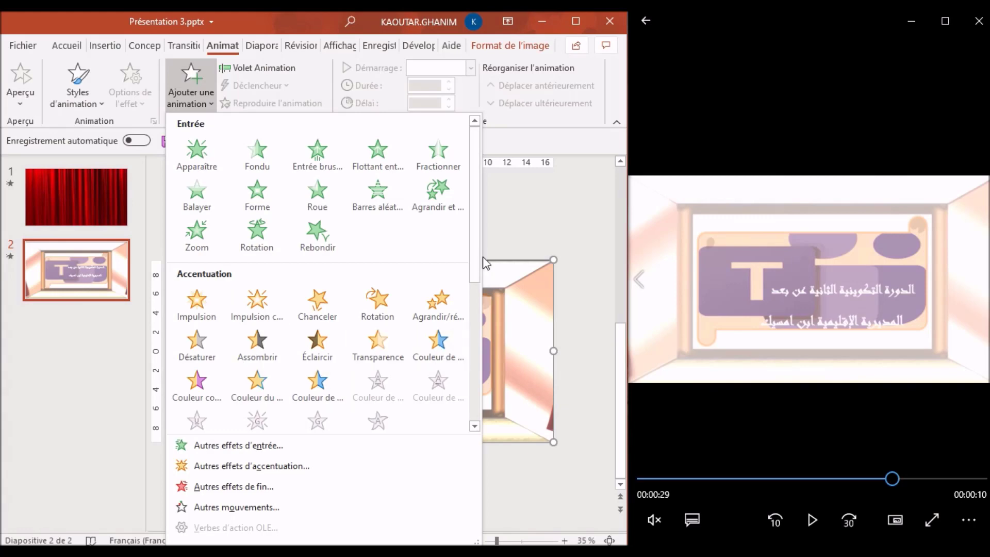
drag(474, 252, 483, 395)
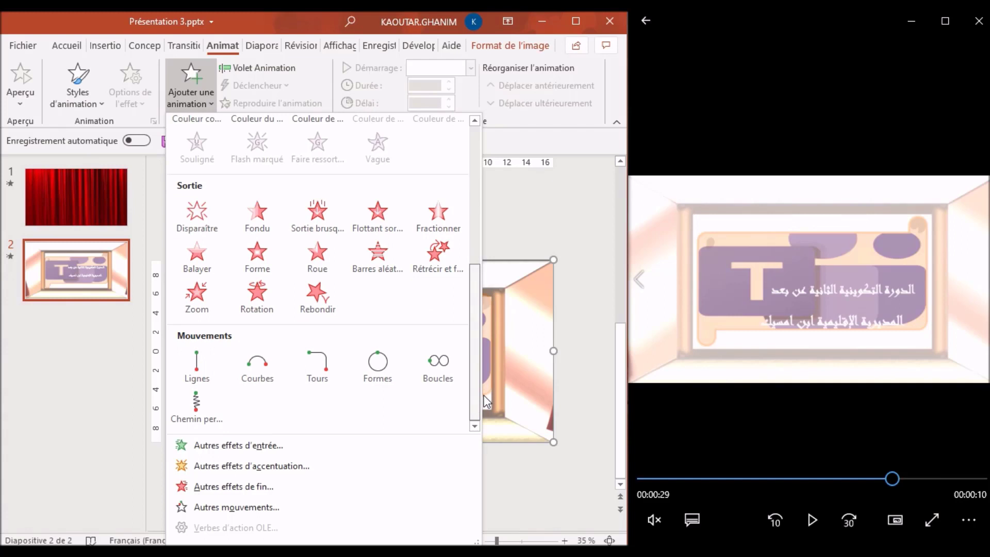
drag(483, 395, 478, 260)
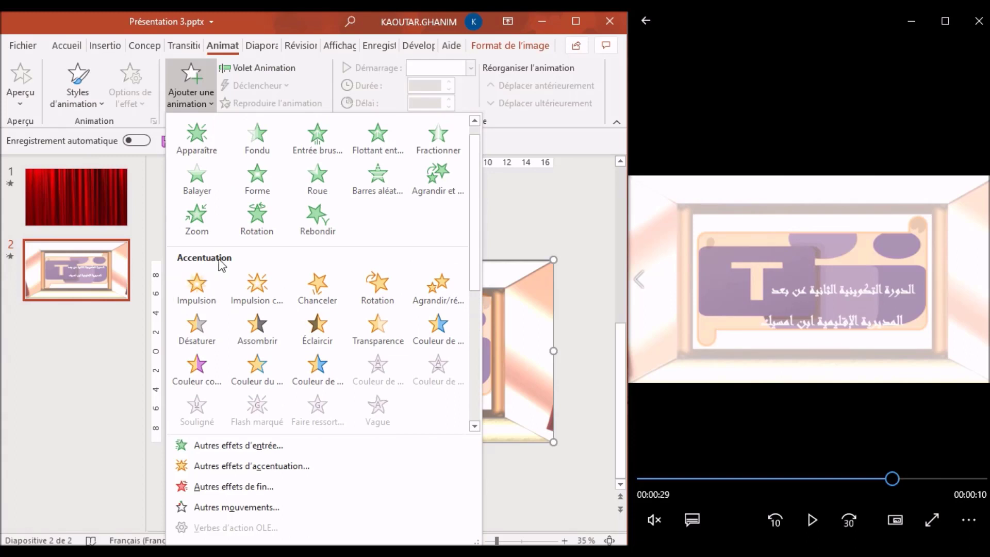
click(205, 289)
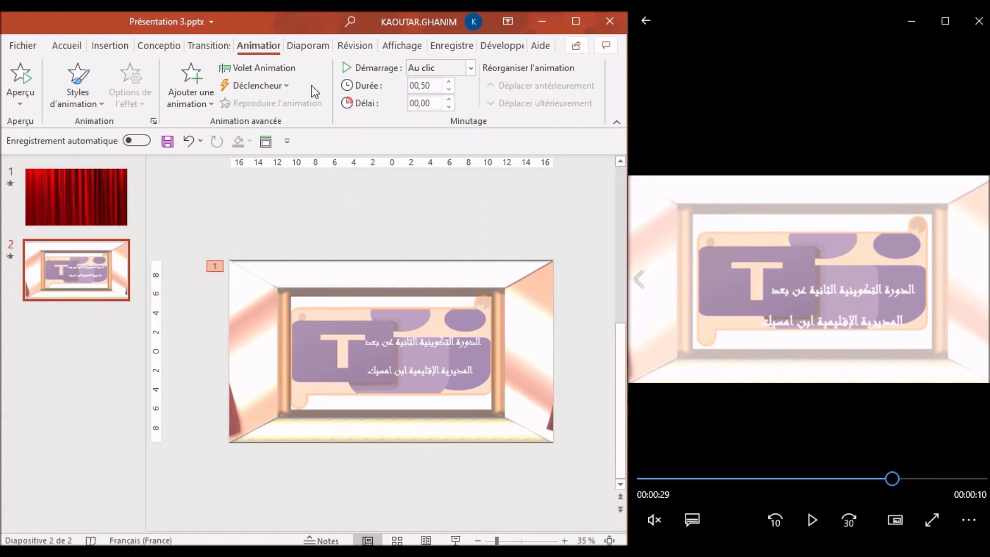
click(286, 68)
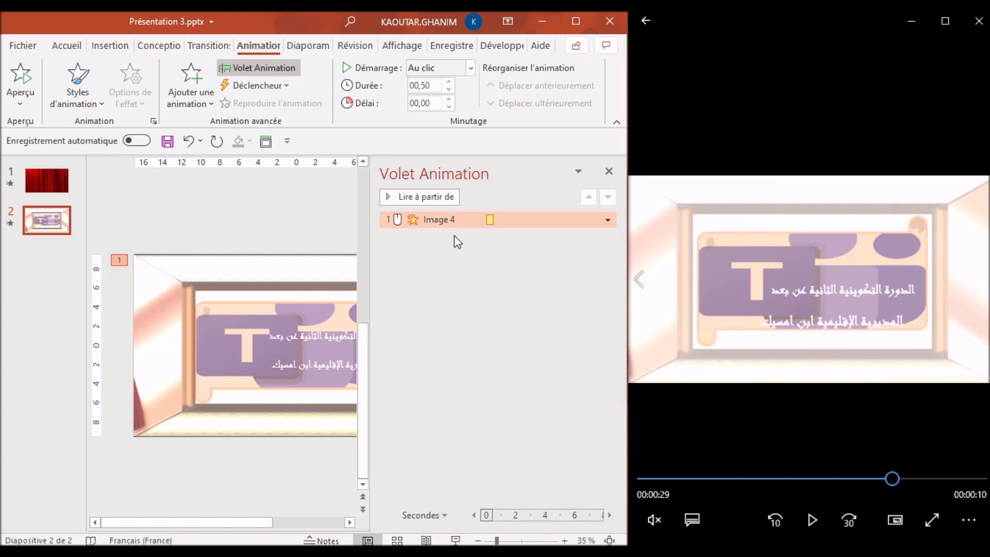
Make the Image 4 animation start With Previous and raise its duration to 3 seconds.
click(471, 68)
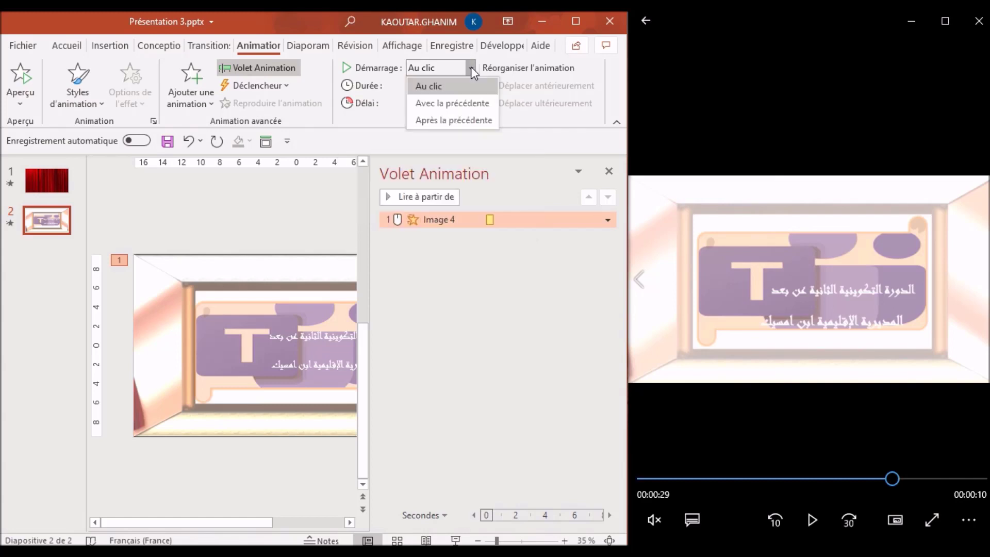
click(455, 104)
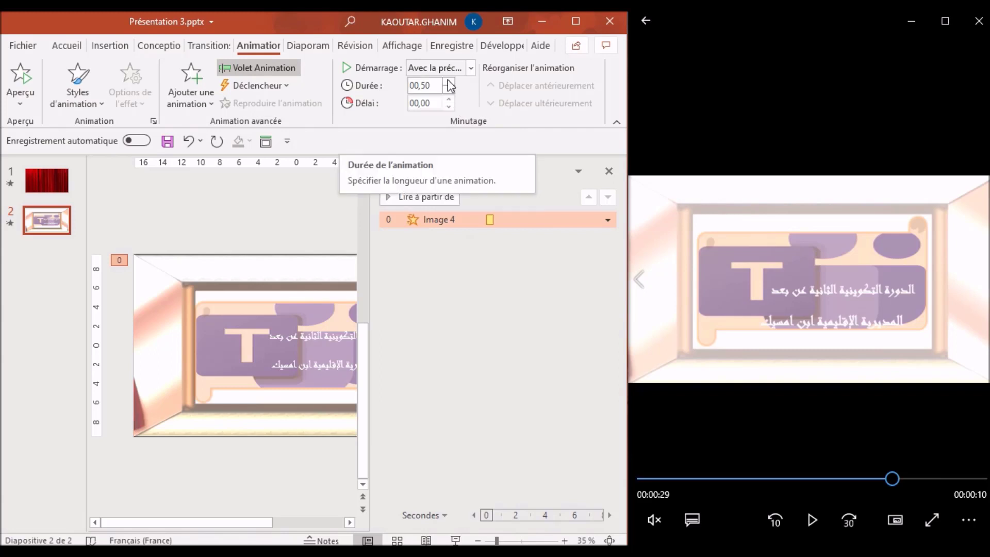
click(448, 82)
click(448, 82)
click(448, 81)
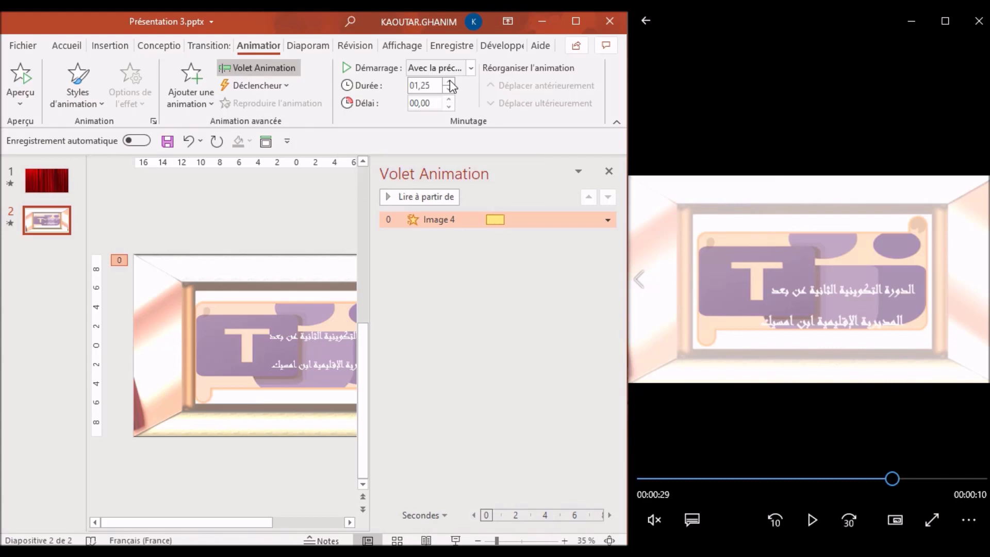
click(448, 81)
click(448, 81)
click(448, 82)
click(449, 82)
click(449, 82)
click(449, 82)
click(449, 82)
mouse_move(529, 219)
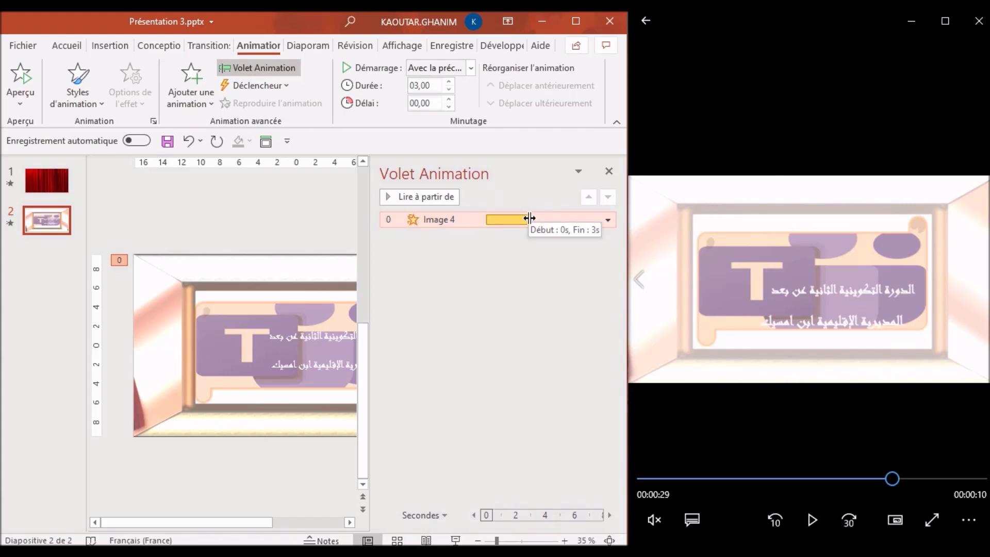
Adjust the Image 4 timing bar in the Animation Pane to end around 3 seconds.
drag(530, 218, 570, 220)
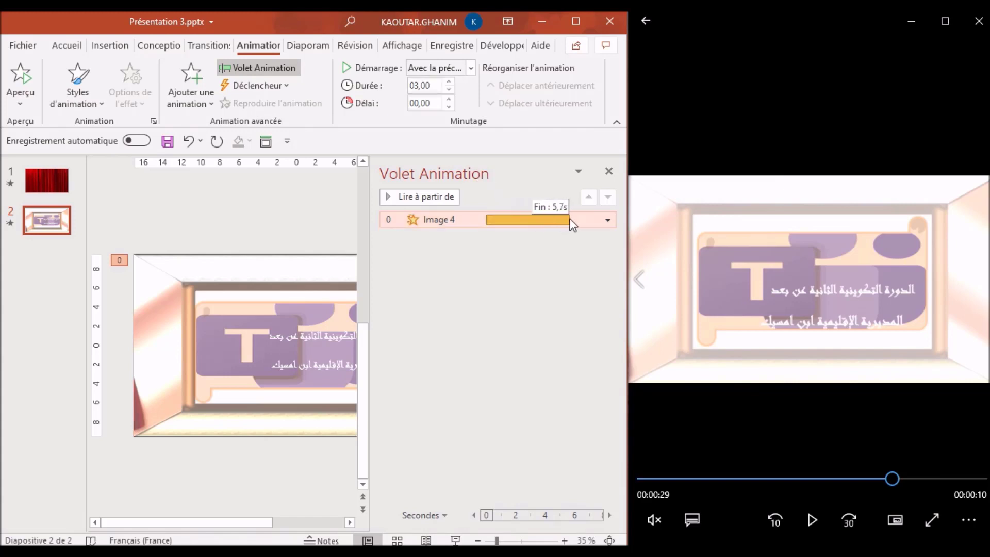
drag(570, 219, 531, 220)
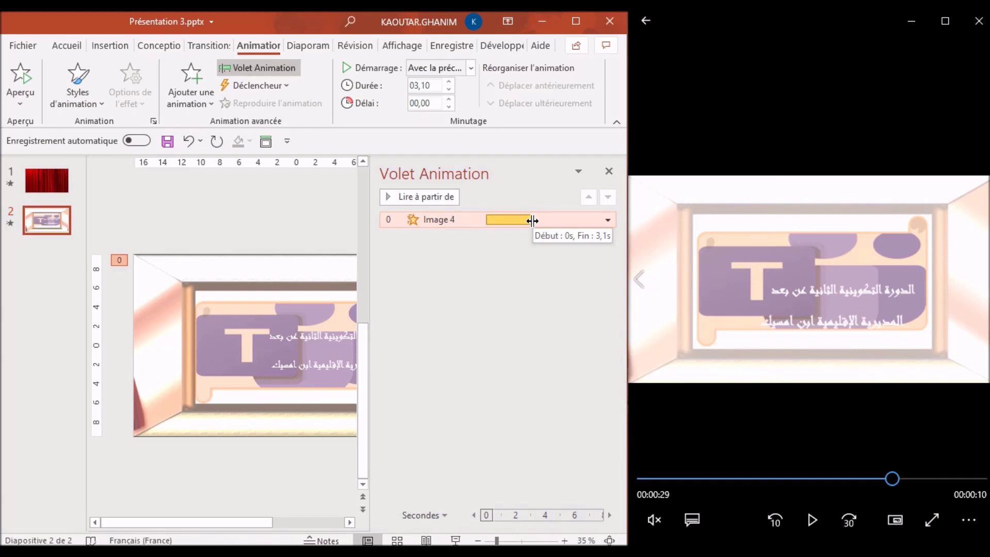
drag(531, 220, 568, 220)
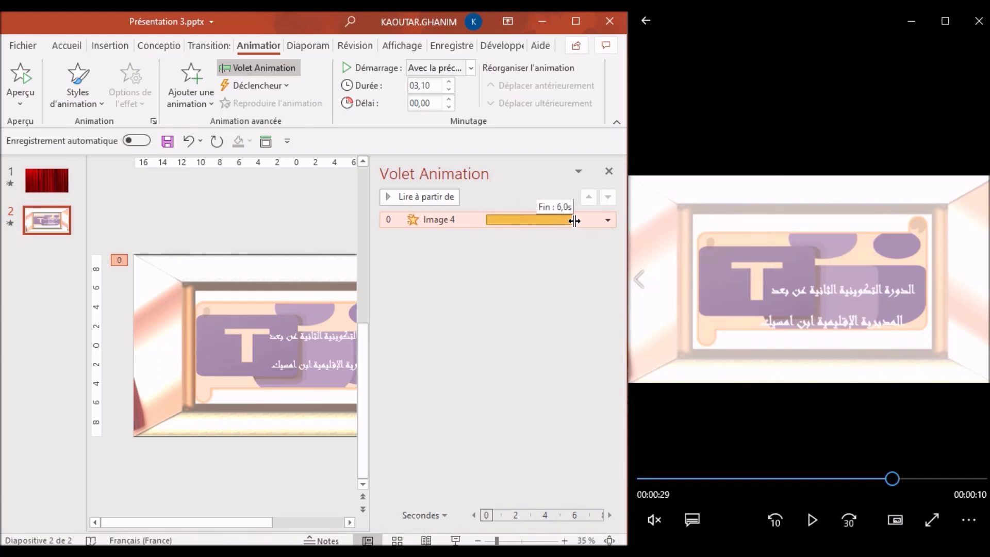
drag(568, 220, 528, 222)
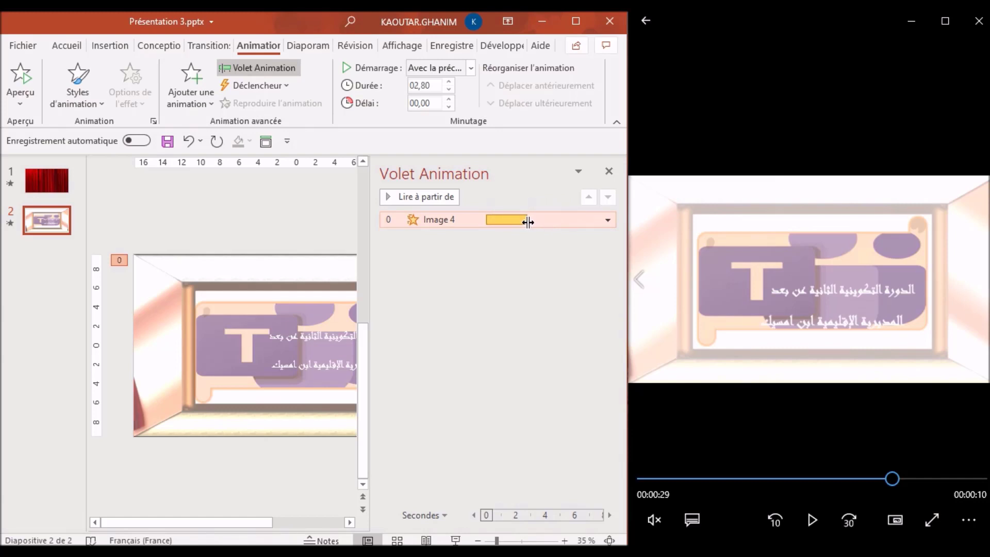
drag(528, 221, 530, 226)
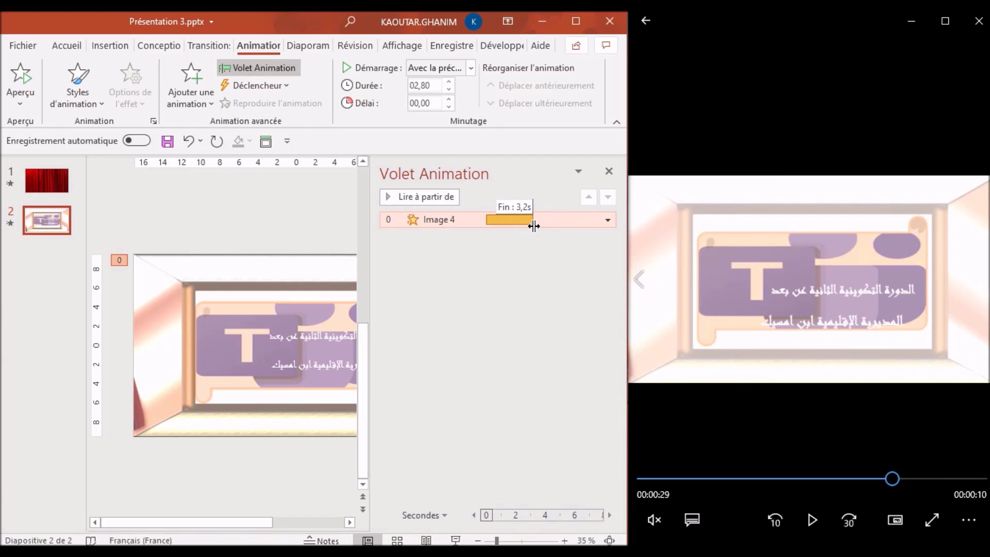
drag(530, 226, 536, 223)
click(523, 250)
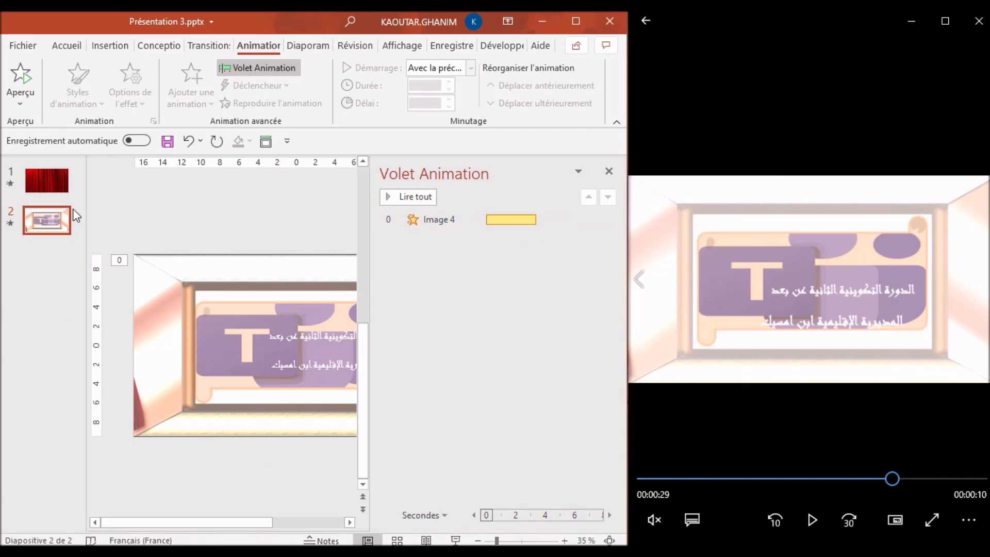
click(48, 187)
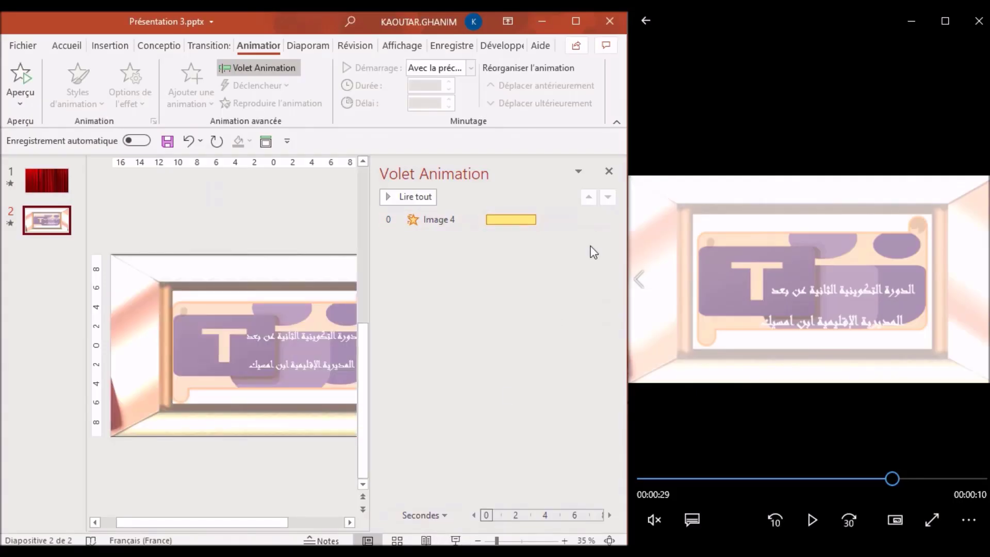
In the Image 4 timing settings, set Répéter to Jusqu'à la fin de la diapositive.
click(602, 222)
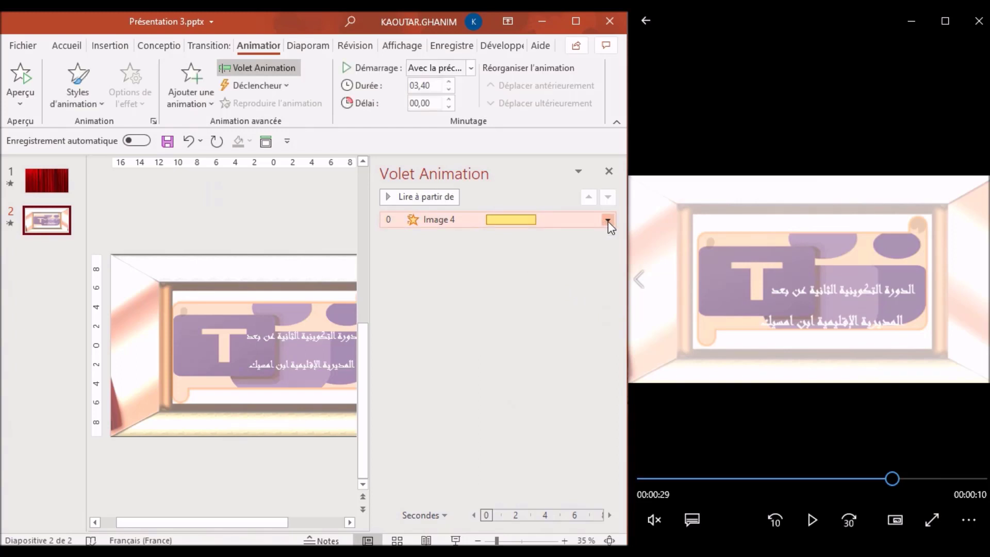
click(608, 220)
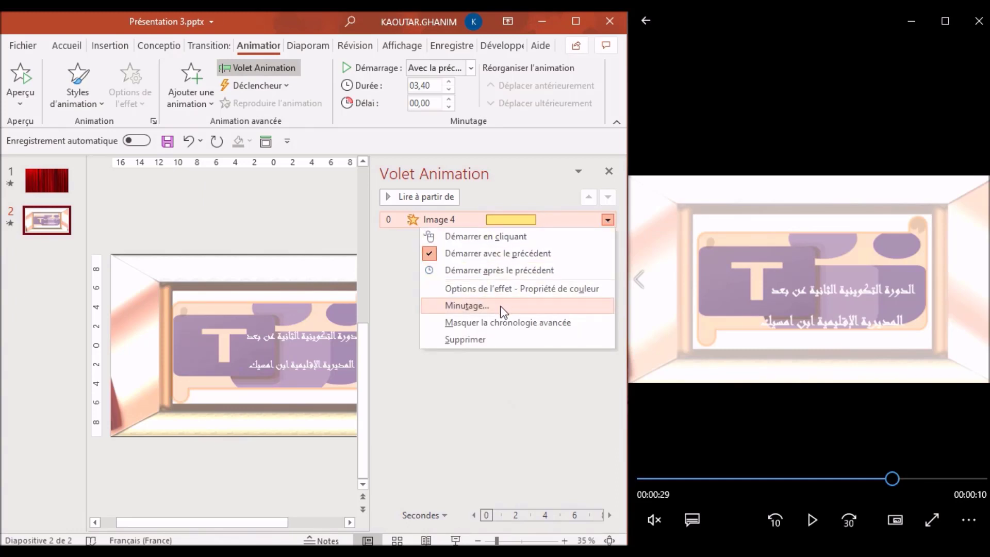
click(467, 305)
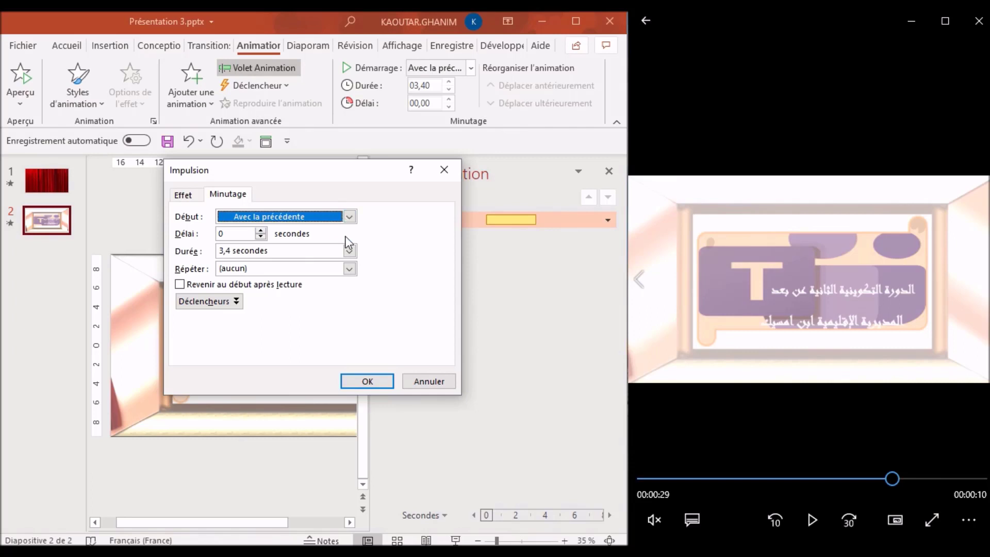
click(350, 269)
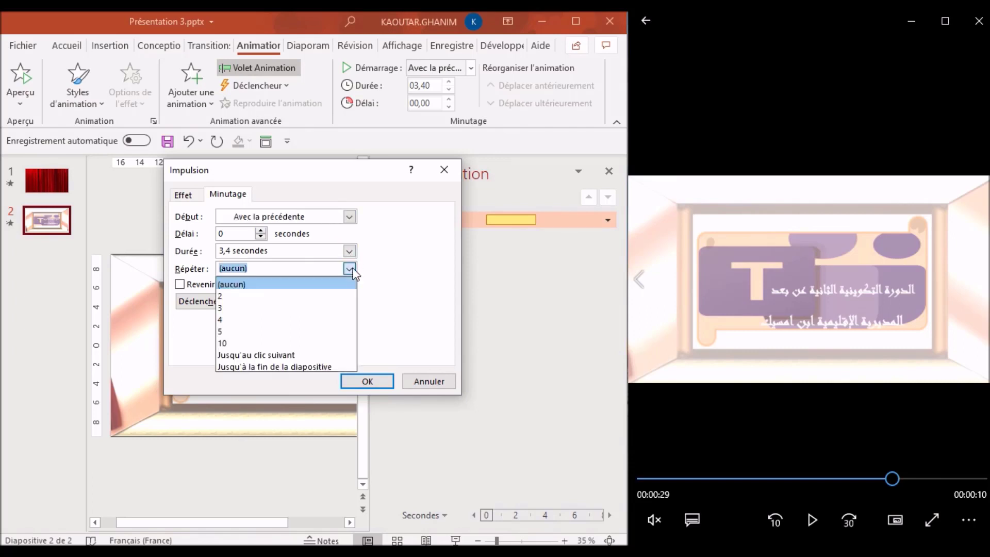
click(277, 367)
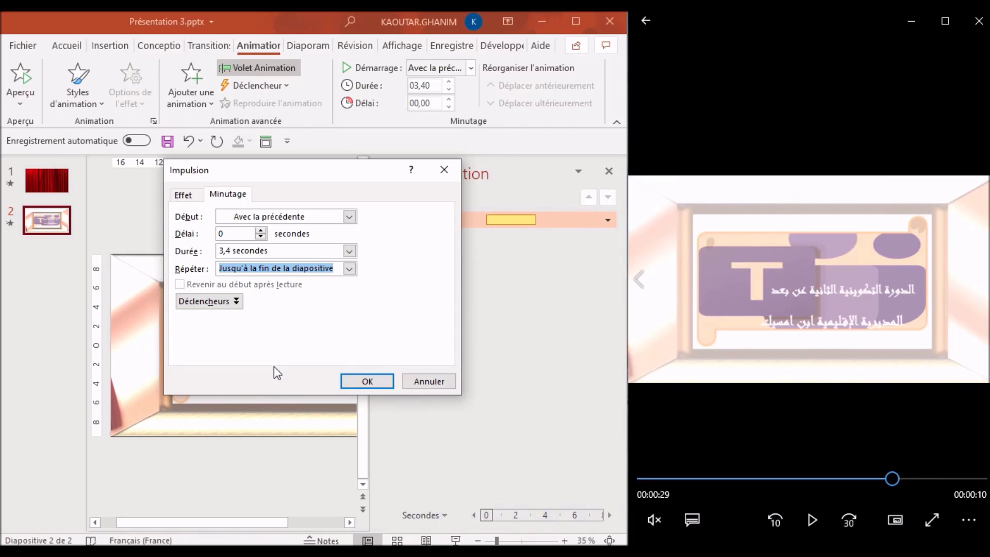
click(380, 381)
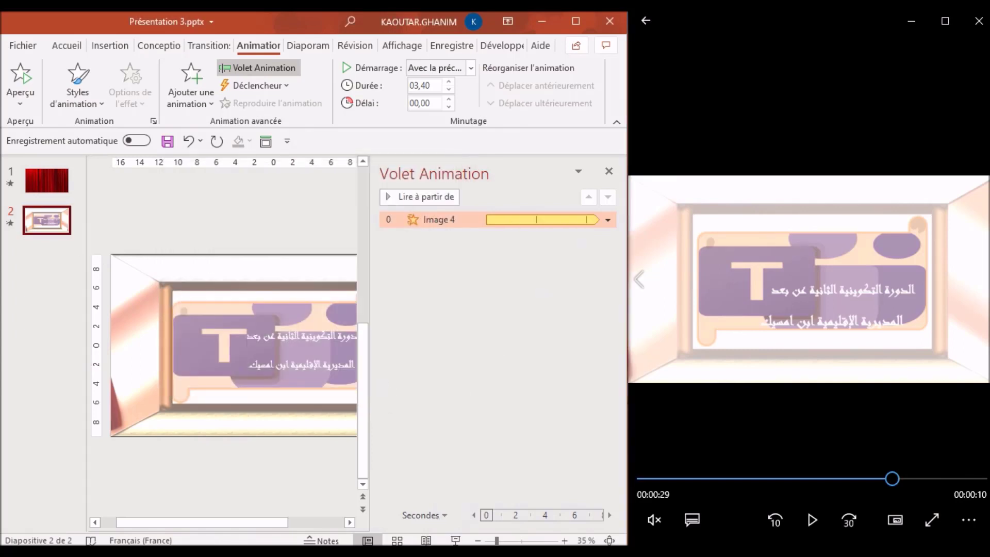
click(456, 540)
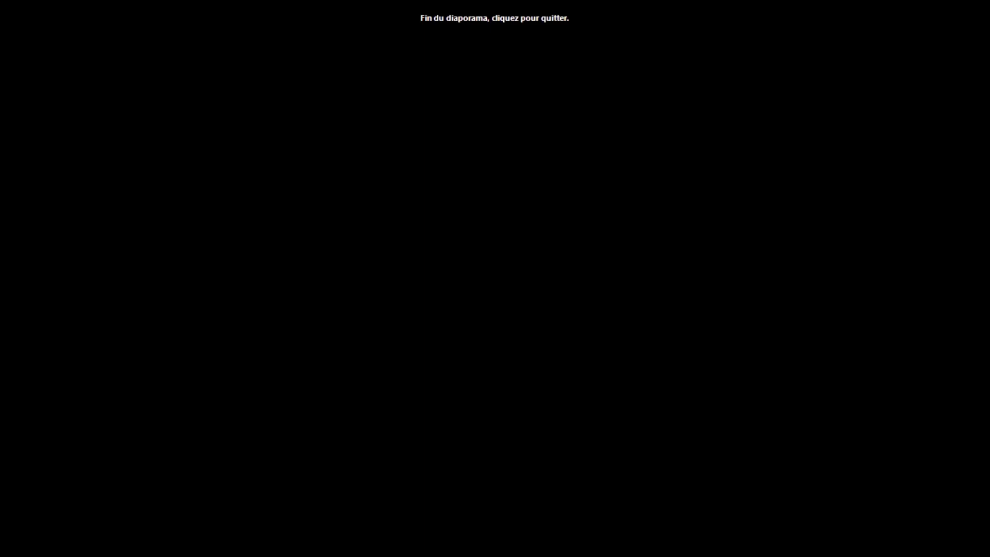
click(456, 539)
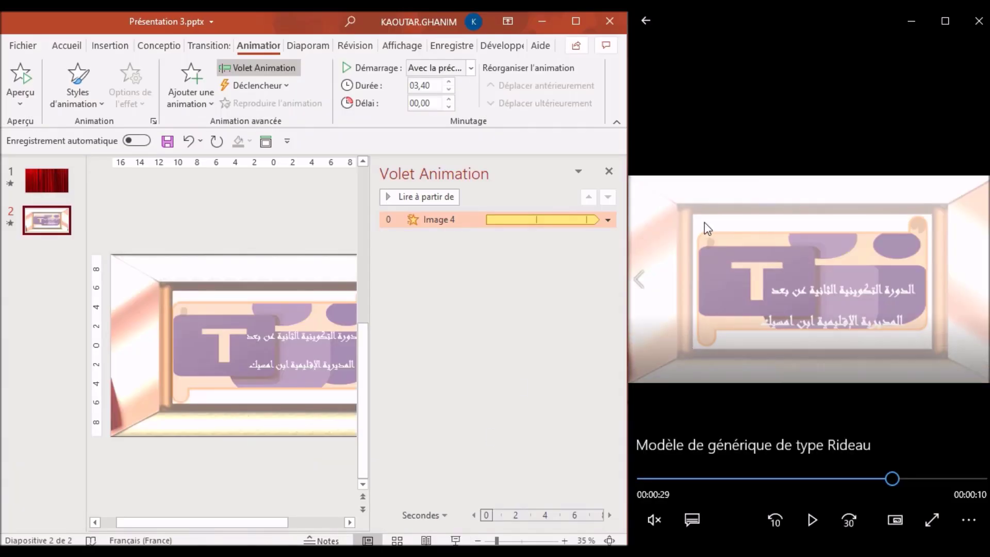
Close the Animation Pane and return to the red-curtain slide 1.
click(609, 173)
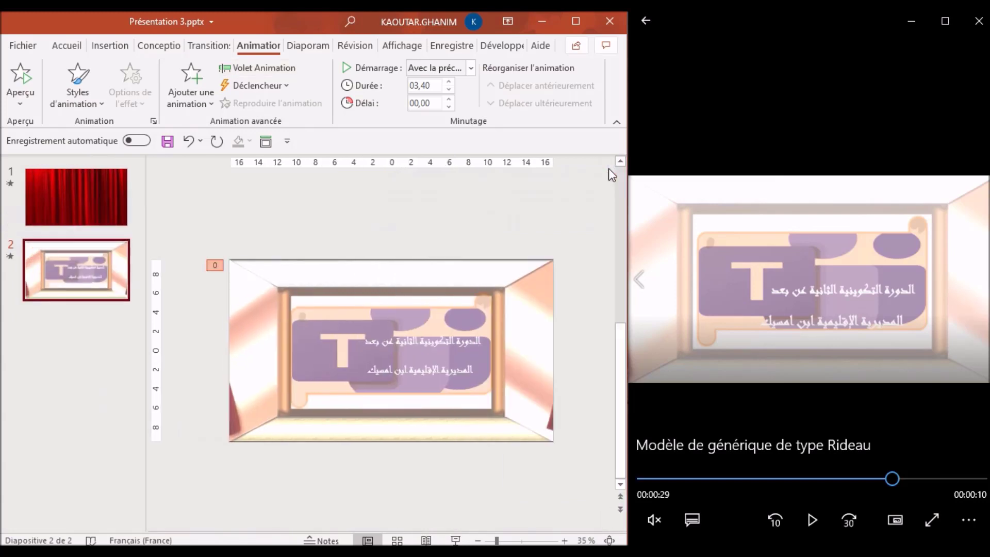
click(95, 203)
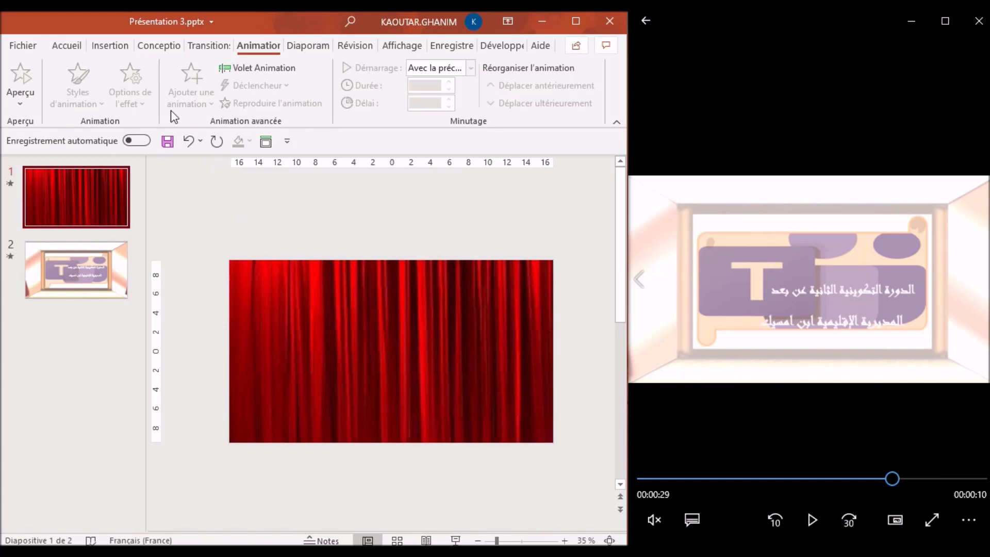
Insert Kiss_the_Sky.mp3 from the Musique folder as an audio clip on slide 1.
click(117, 45)
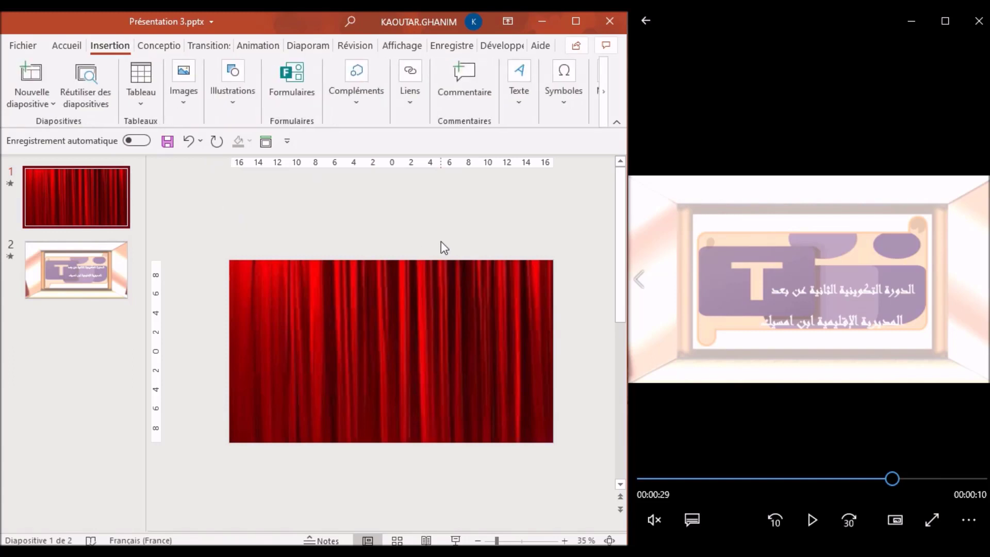
click(603, 91)
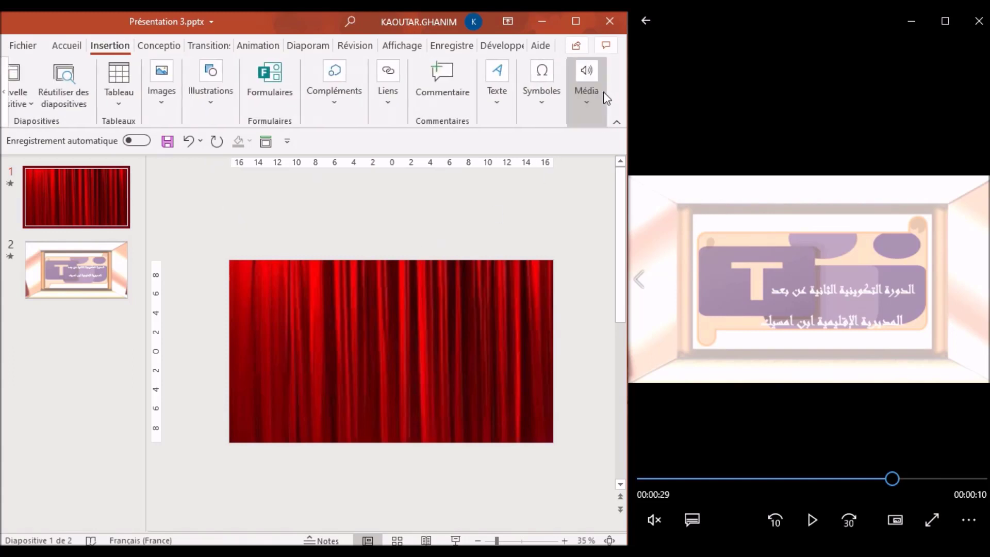
click(591, 95)
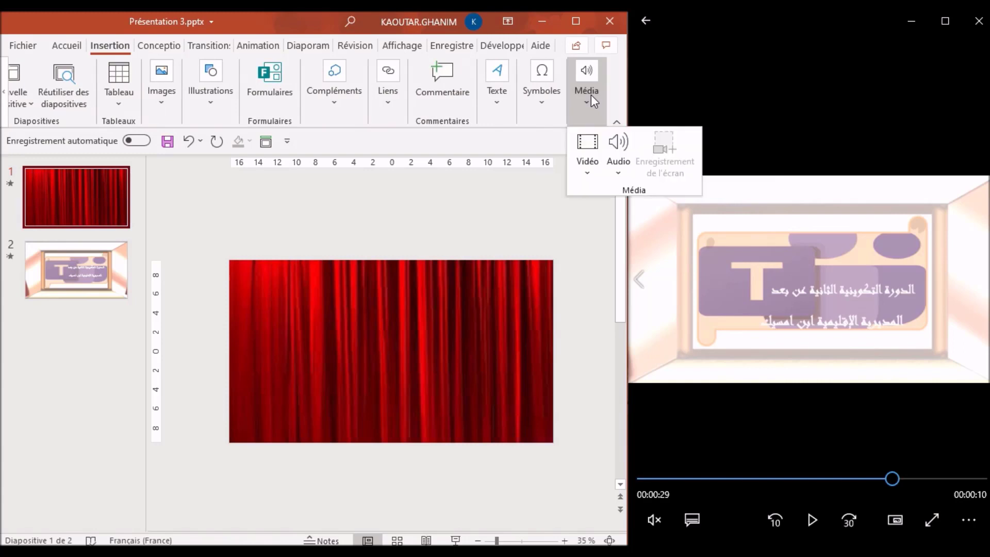
click(621, 172)
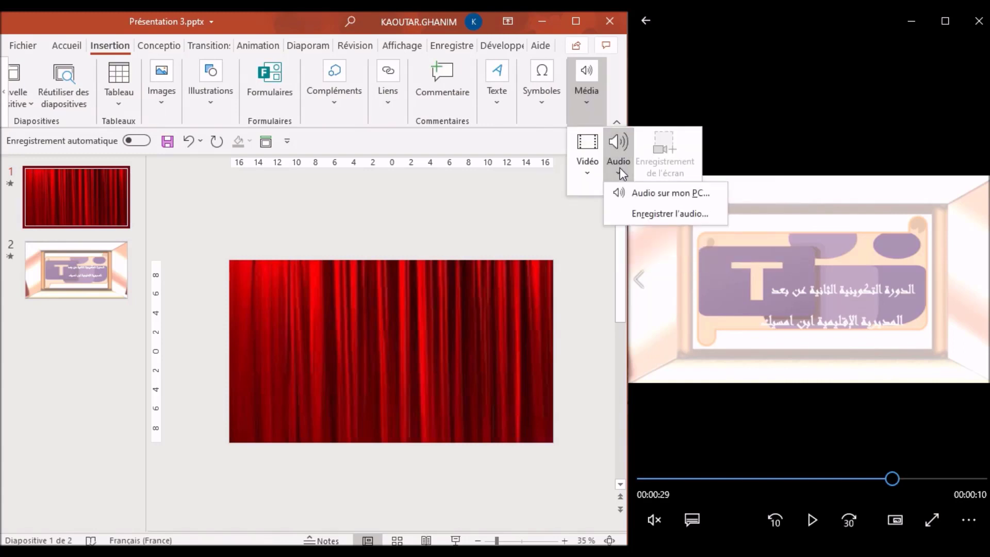
click(642, 194)
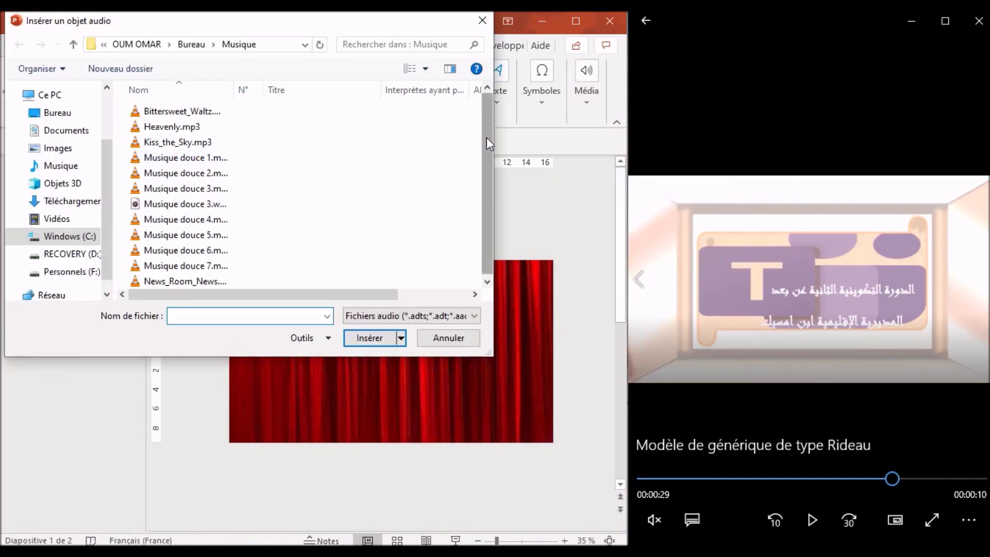
mouse_move(486, 137)
mouse_down()
mouse_move(487, 185)
mouse_move(488, 144)
mouse_up()
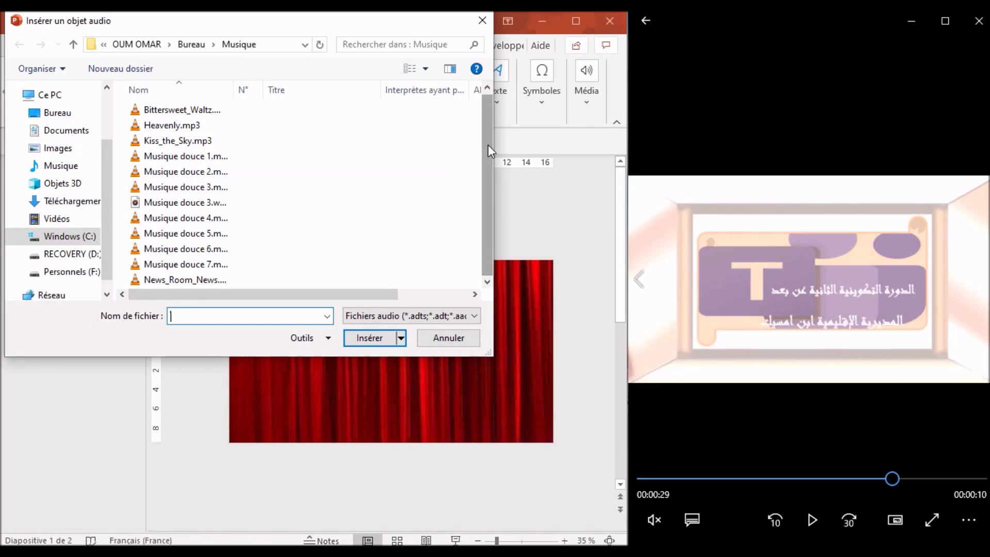
click(183, 141)
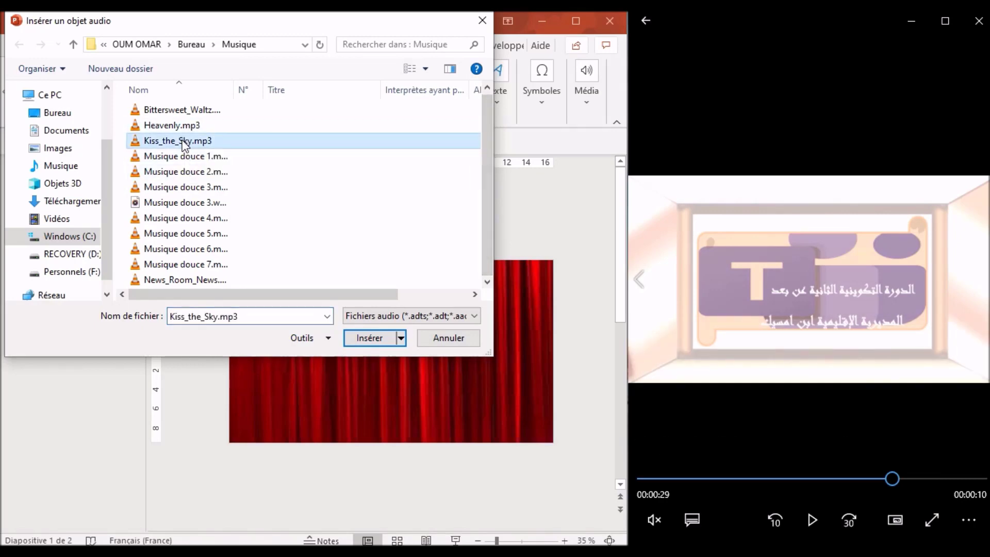
click(365, 337)
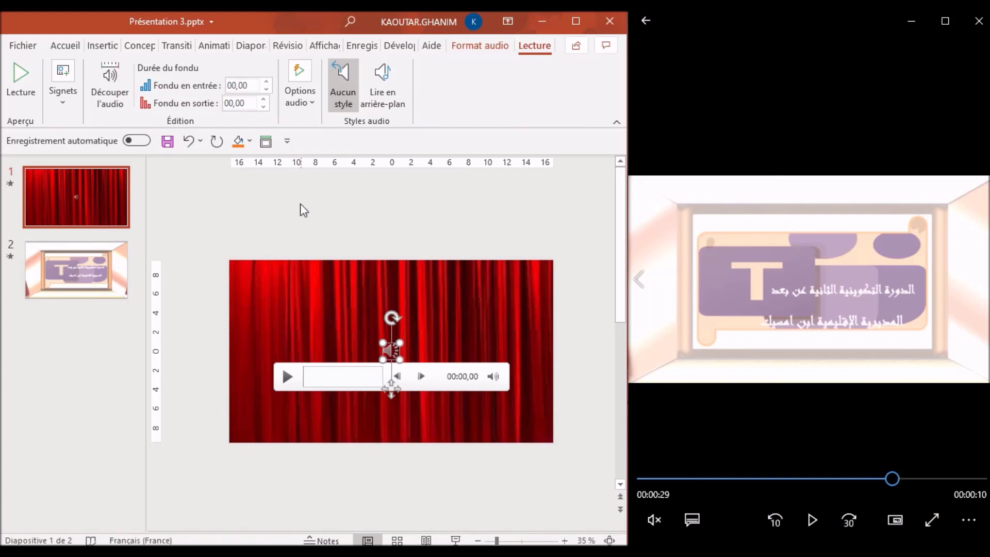
Show the Options audio settings on the Lecture tab for the new clip.
click(308, 103)
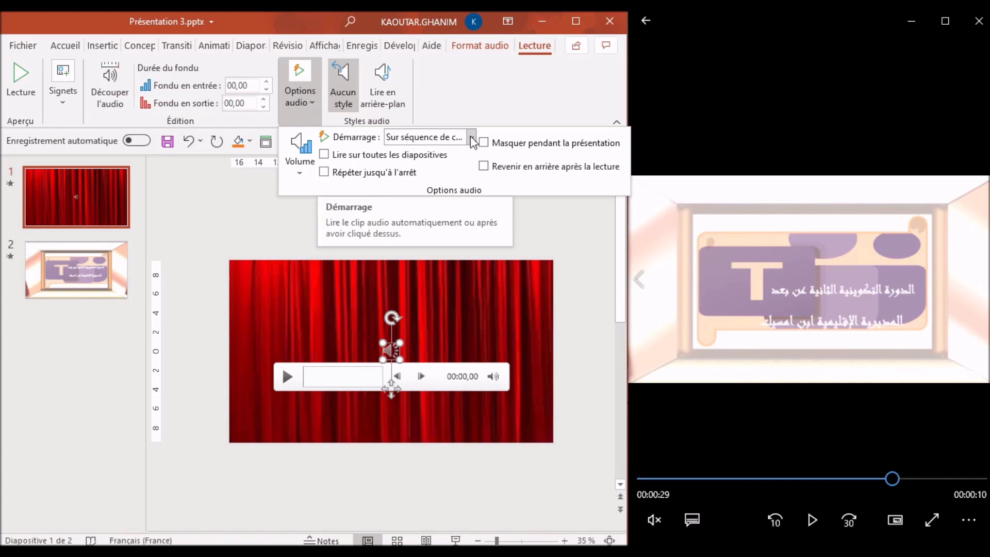
Set the music to start automatically, play across slides, and hide its icon during the show.
click(473, 138)
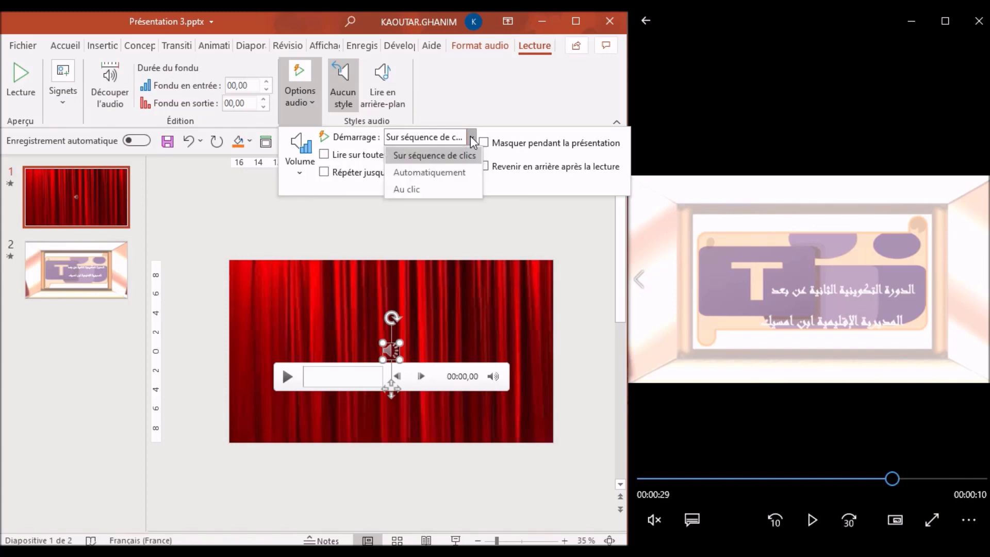
click(428, 172)
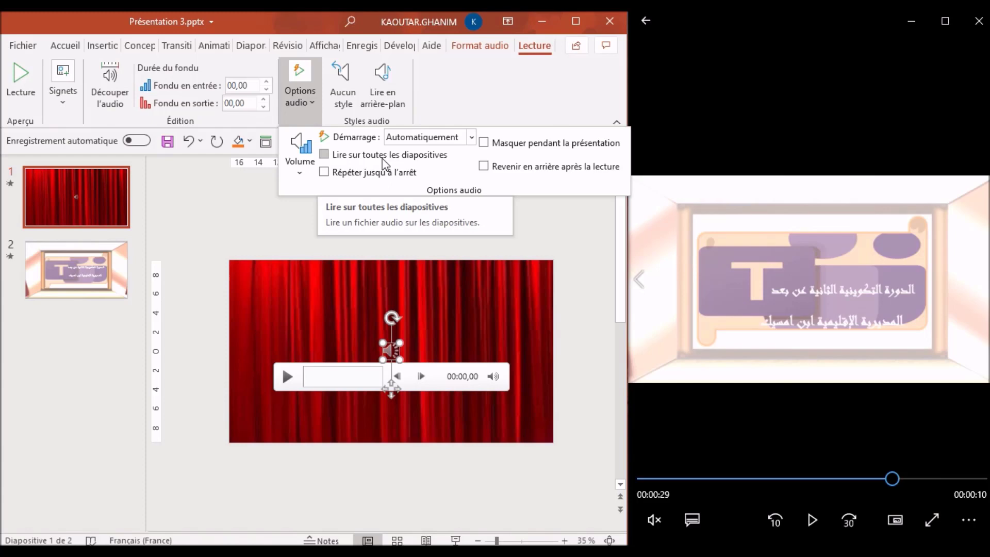
click(384, 155)
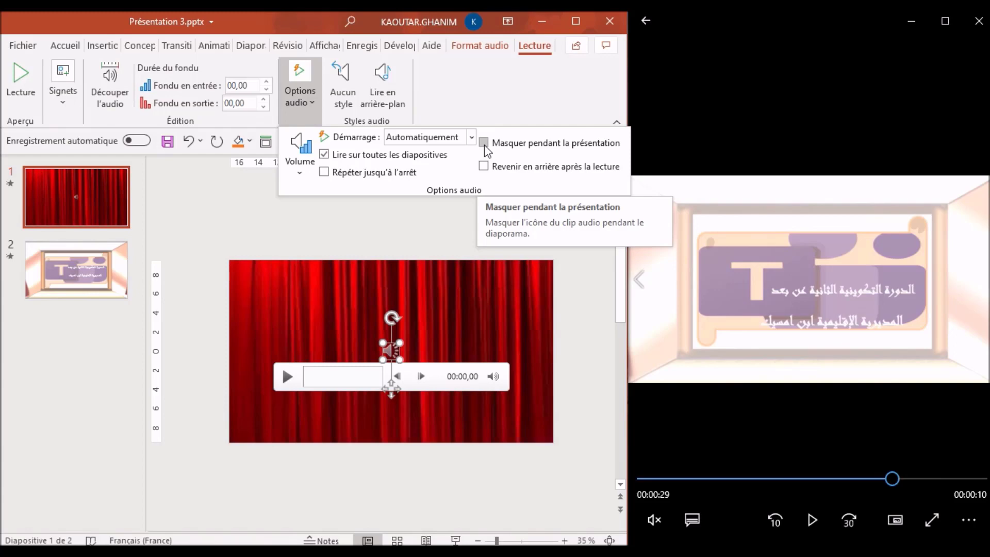
click(484, 143)
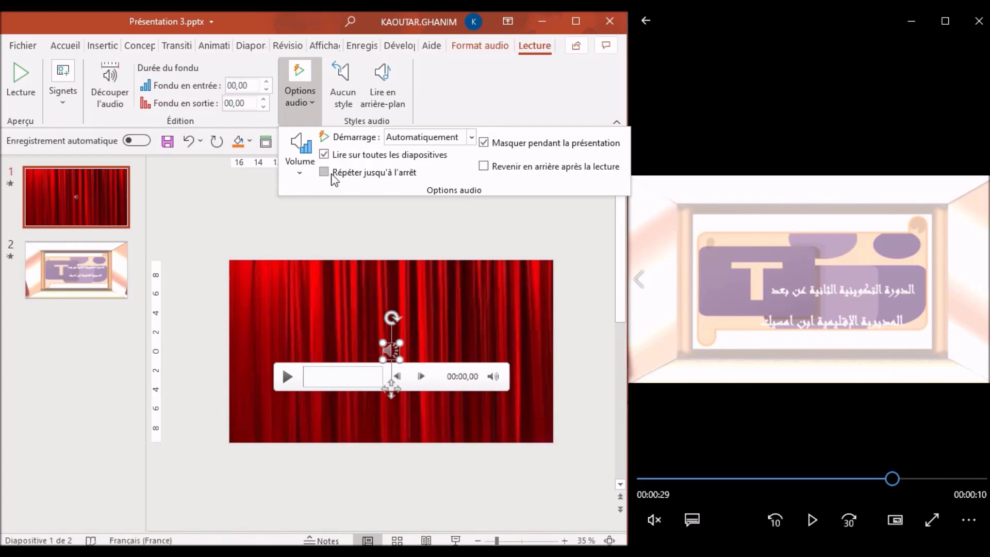
click(301, 173)
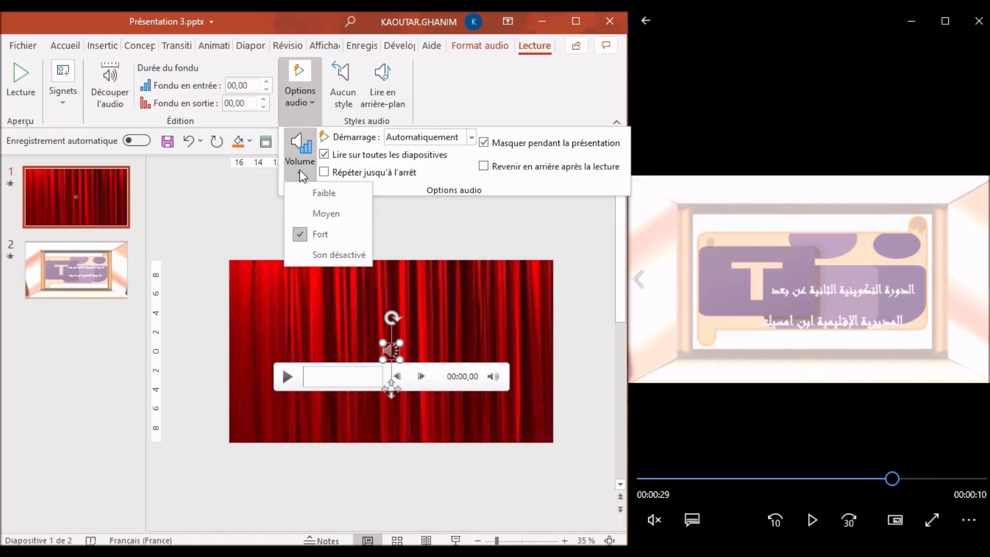
click(354, 215)
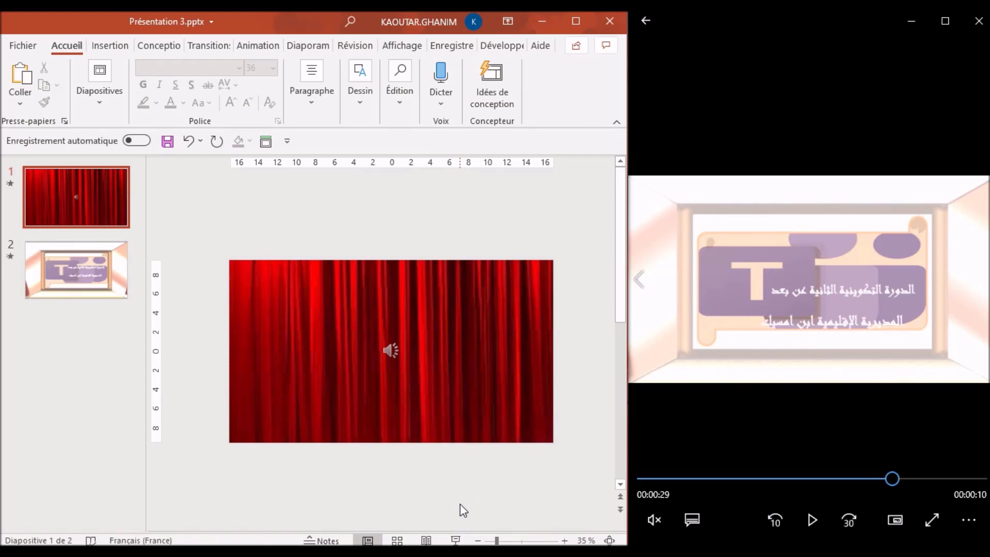
Play the slideshow from the current slide to preview both slides.
click(319, 44)
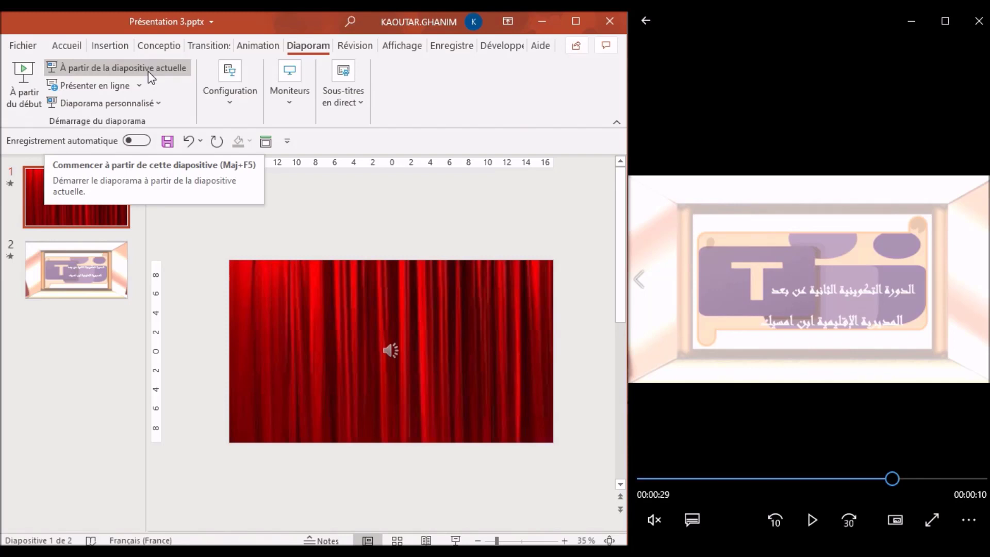
click(147, 71)
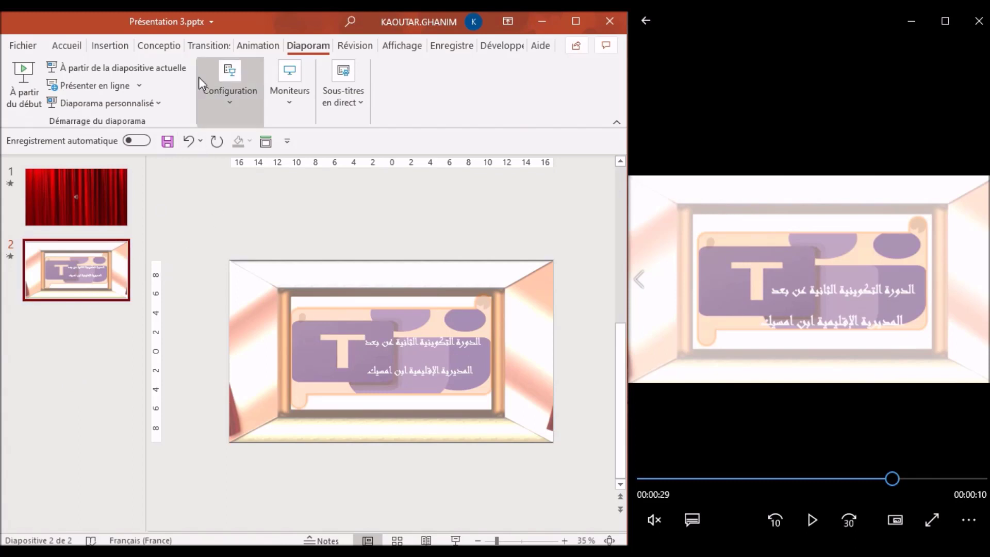
Check slide 2's Rideaux transition, then go back to the Diaporama commands.
click(211, 47)
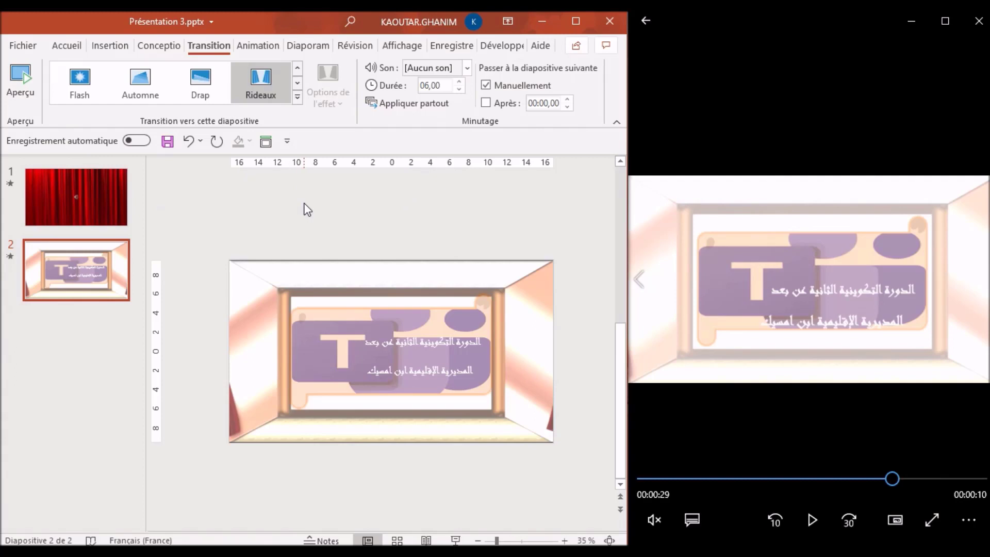
click(319, 49)
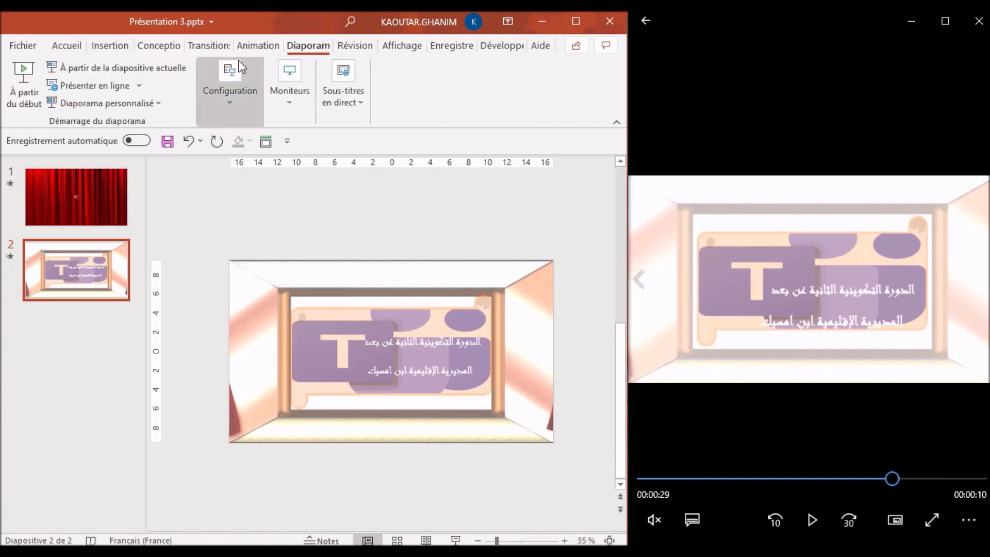
Open the Enregistrer le diaporama recorder, starting from the beginning.
click(231, 106)
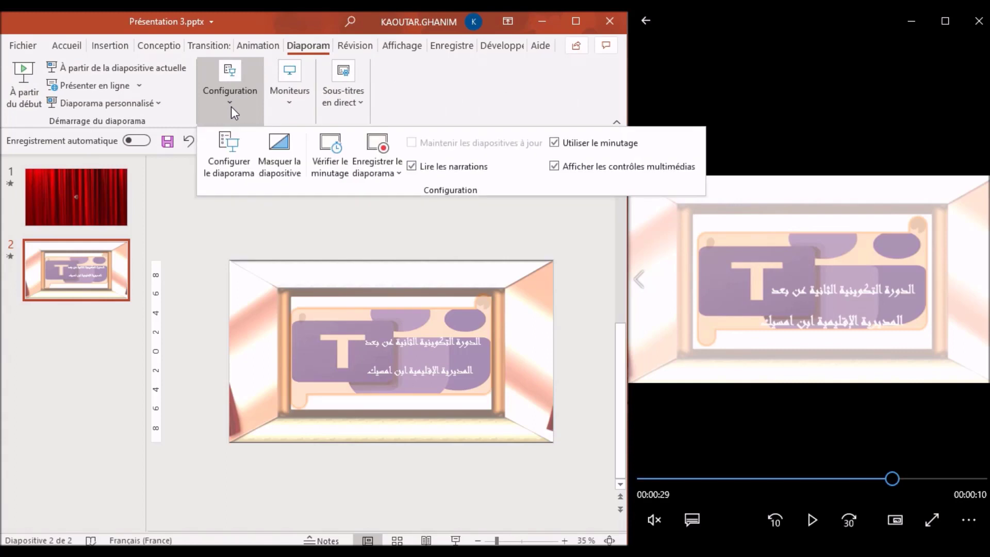
click(390, 177)
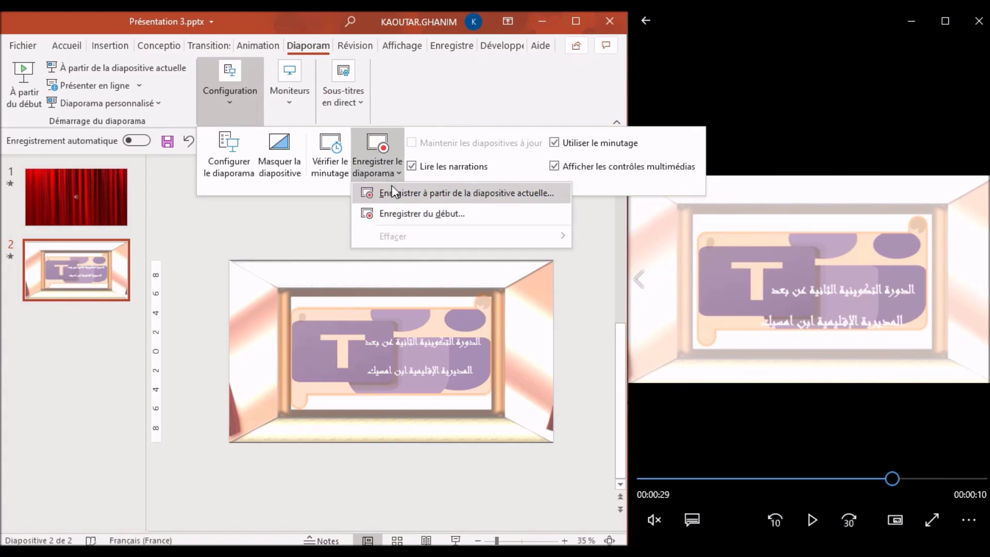
click(402, 221)
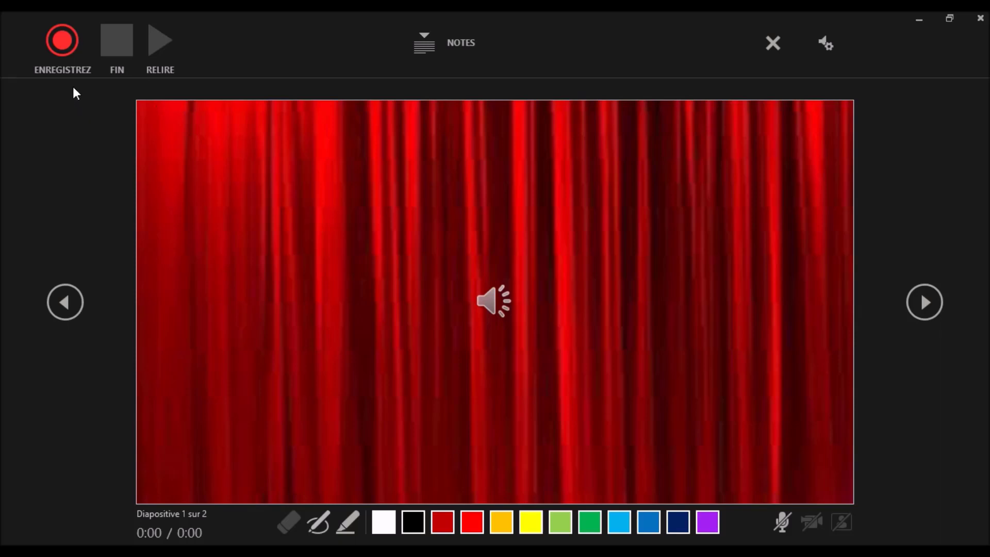
Record a 31-second run through both slides and exit back to editing.
click(65, 51)
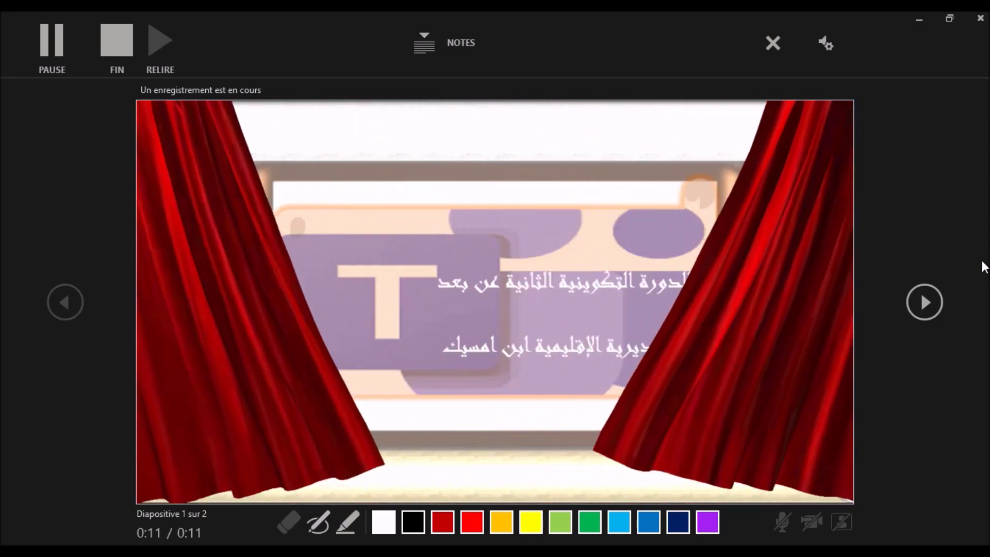
key(Right)
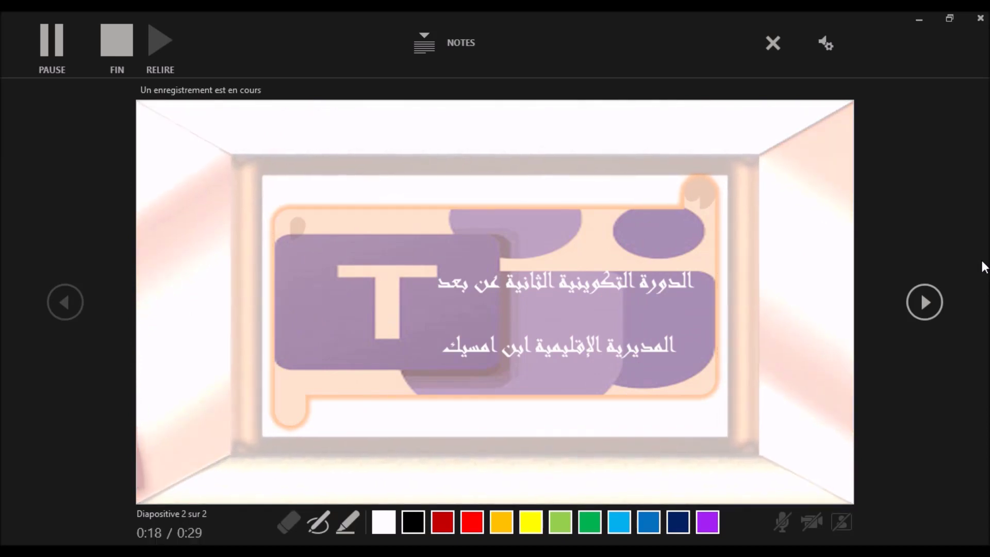
key(Right)
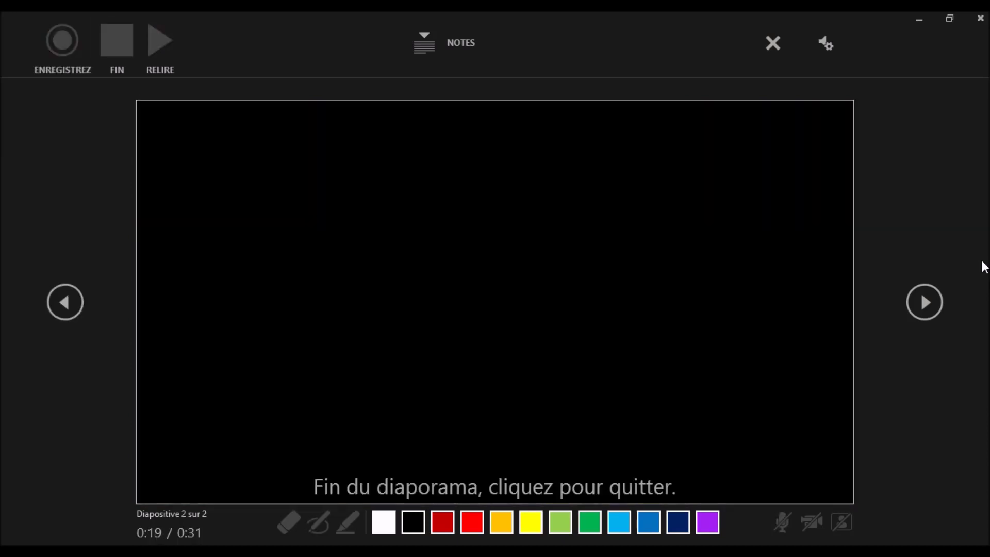
key(Right)
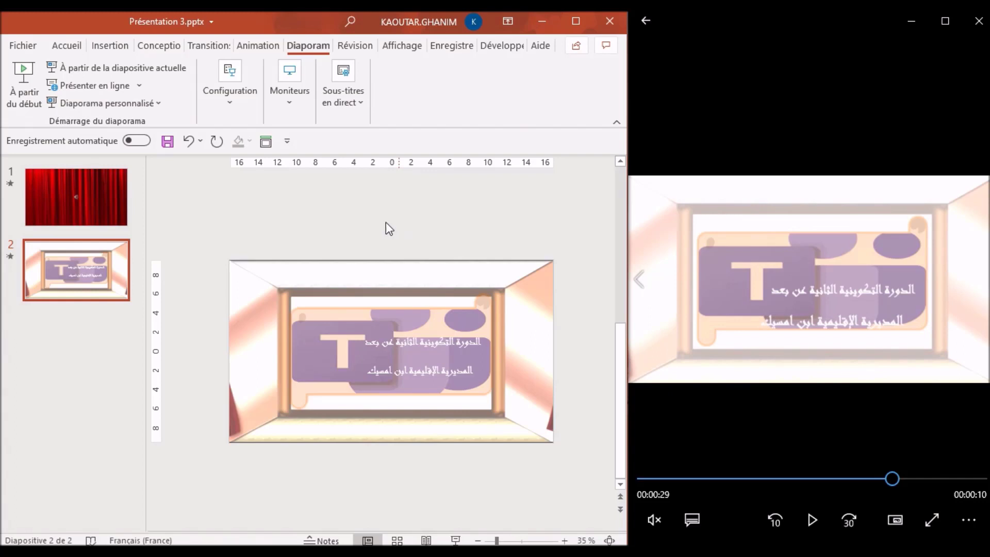
Open the Save As dialog for Ce PC, landing in the Bureau folder.
click(19, 47)
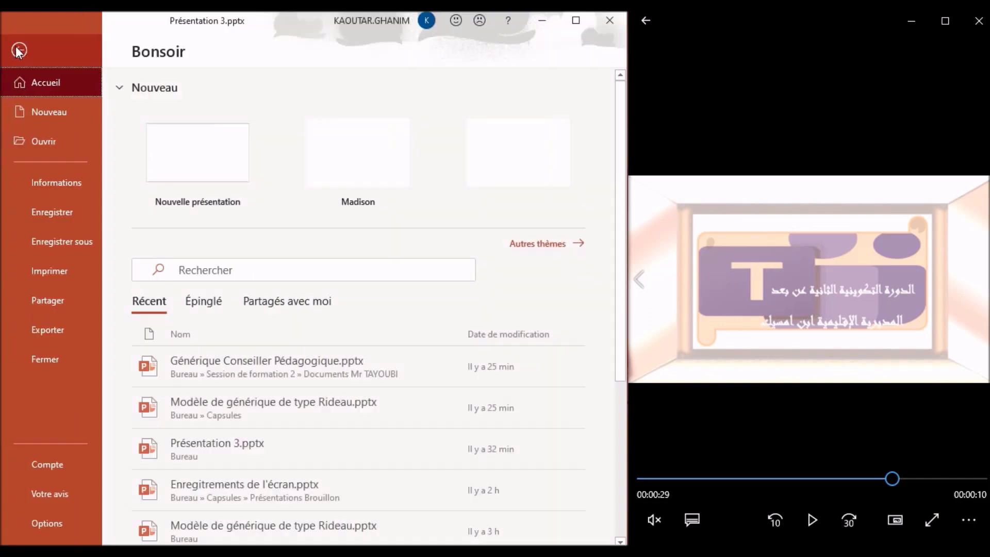
click(53, 248)
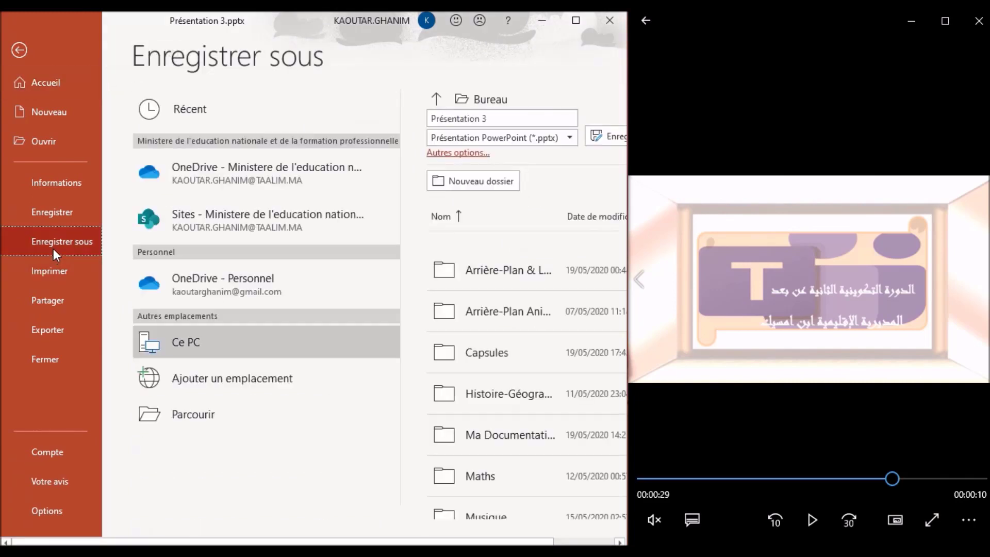
click(210, 417)
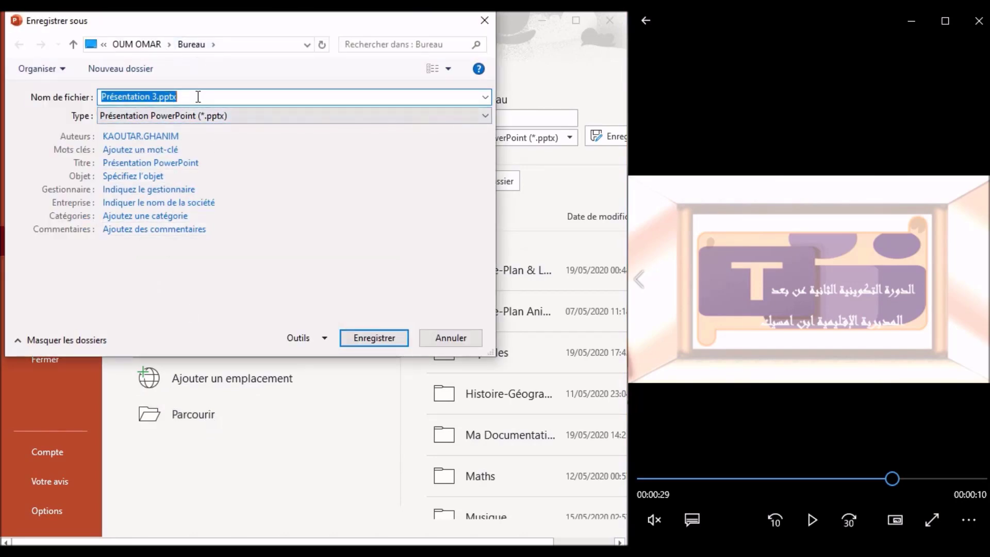
Replace the file name with 'Modèle de générique'.
key(BackSpace)
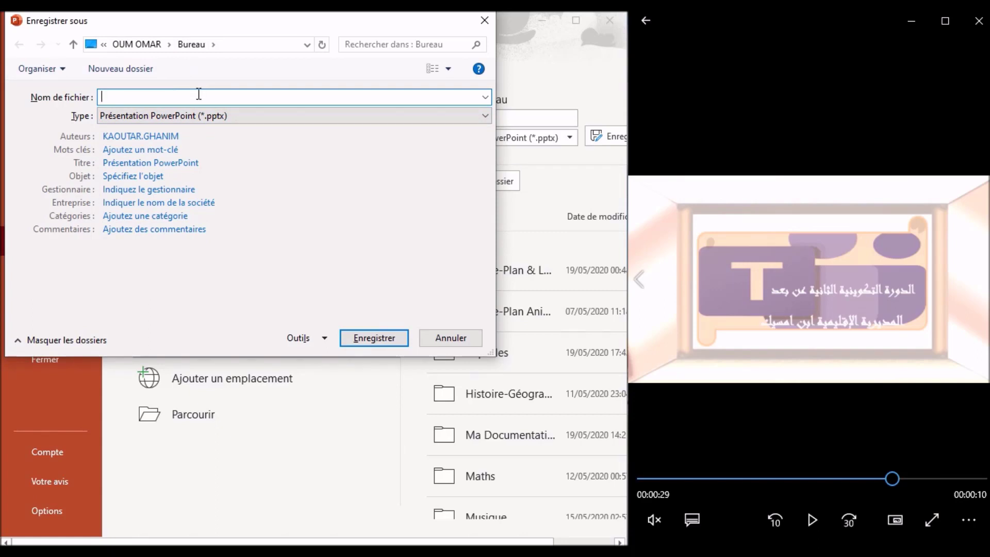
text(Modè)
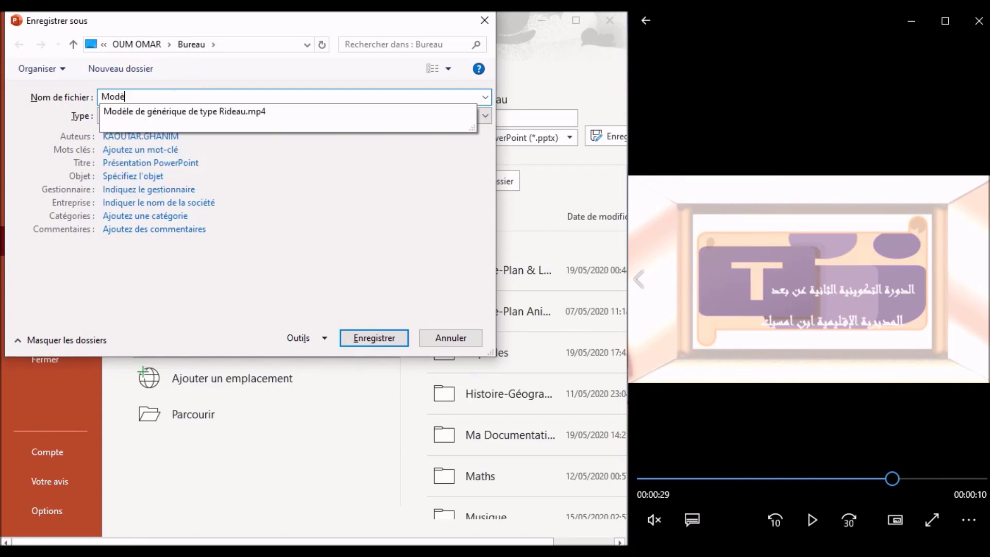
text(le de géné)
text(rique)
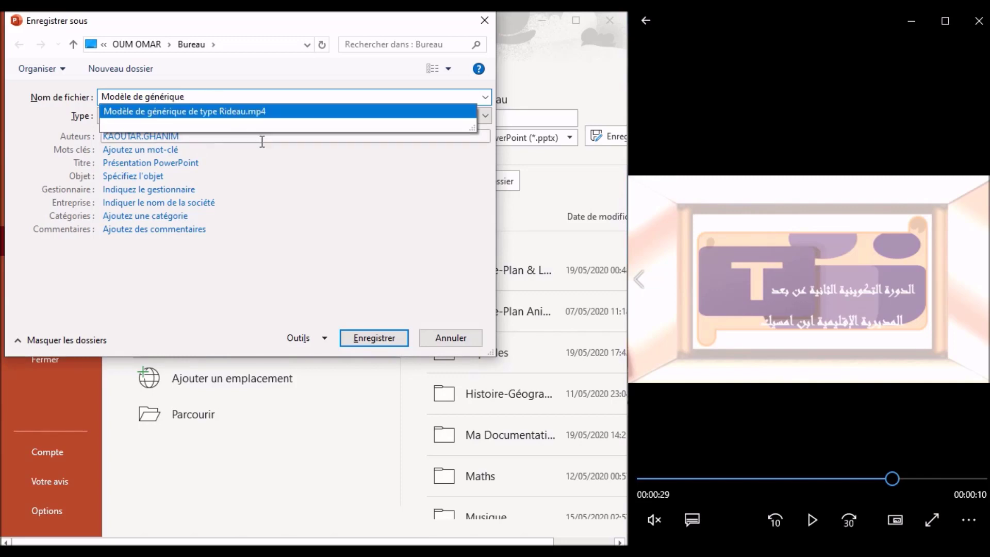
click(262, 139)
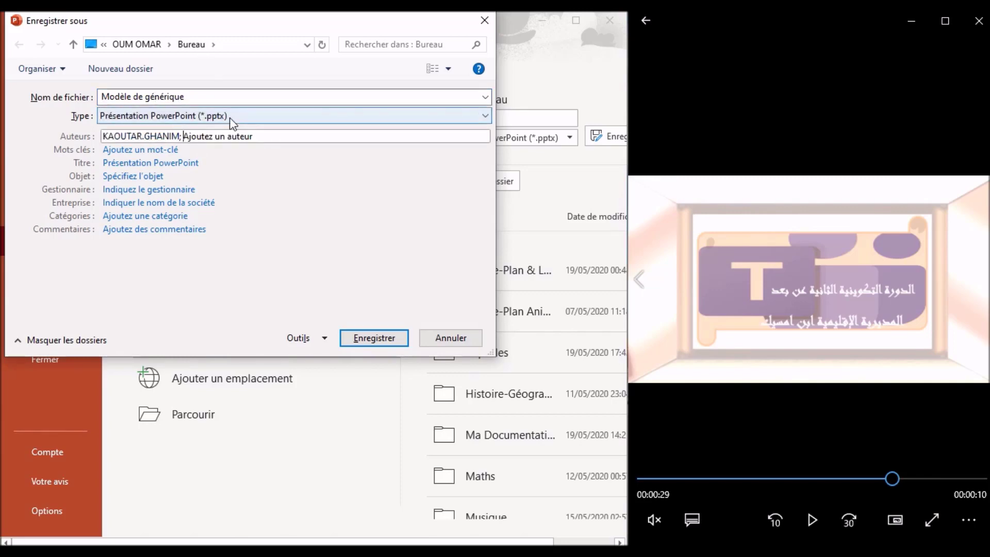
Save the presentation to the Desktop as the Vidéo MPEG-4 file 'Modèle de générique.mp4'.
click(259, 116)
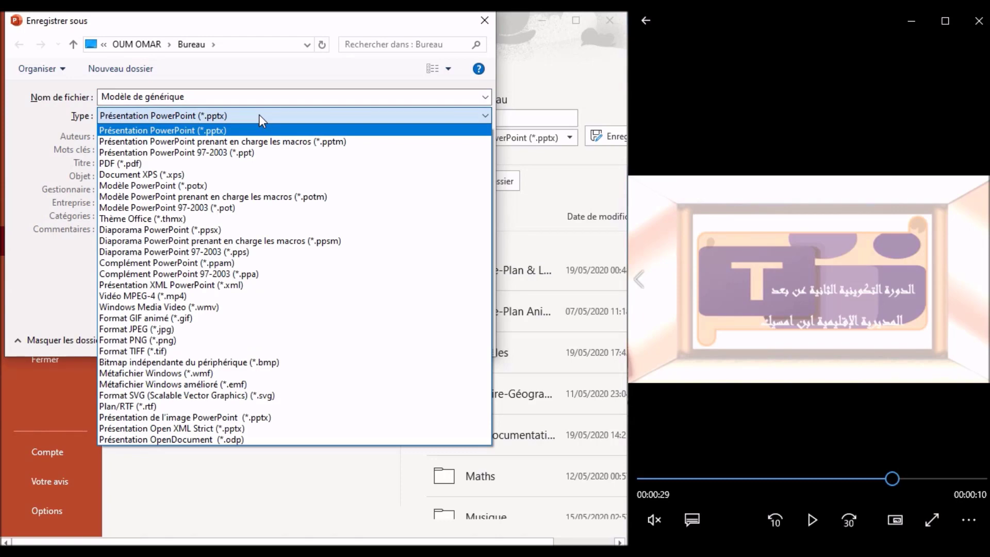
click(183, 298)
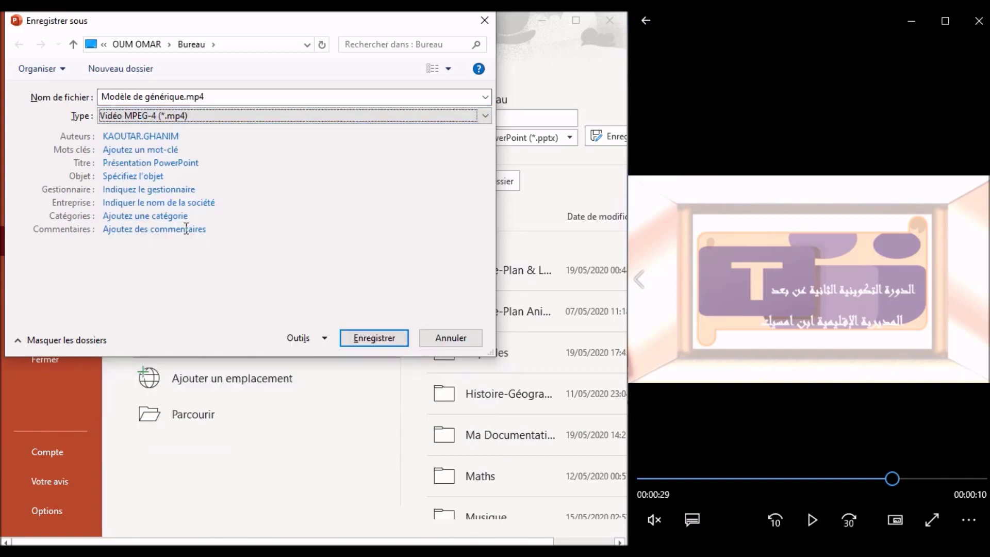
click(372, 336)
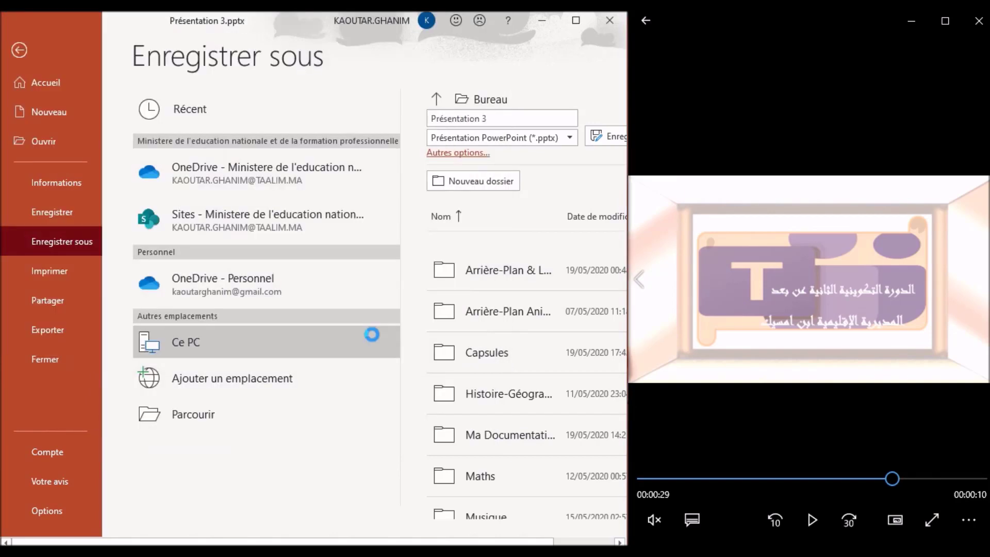